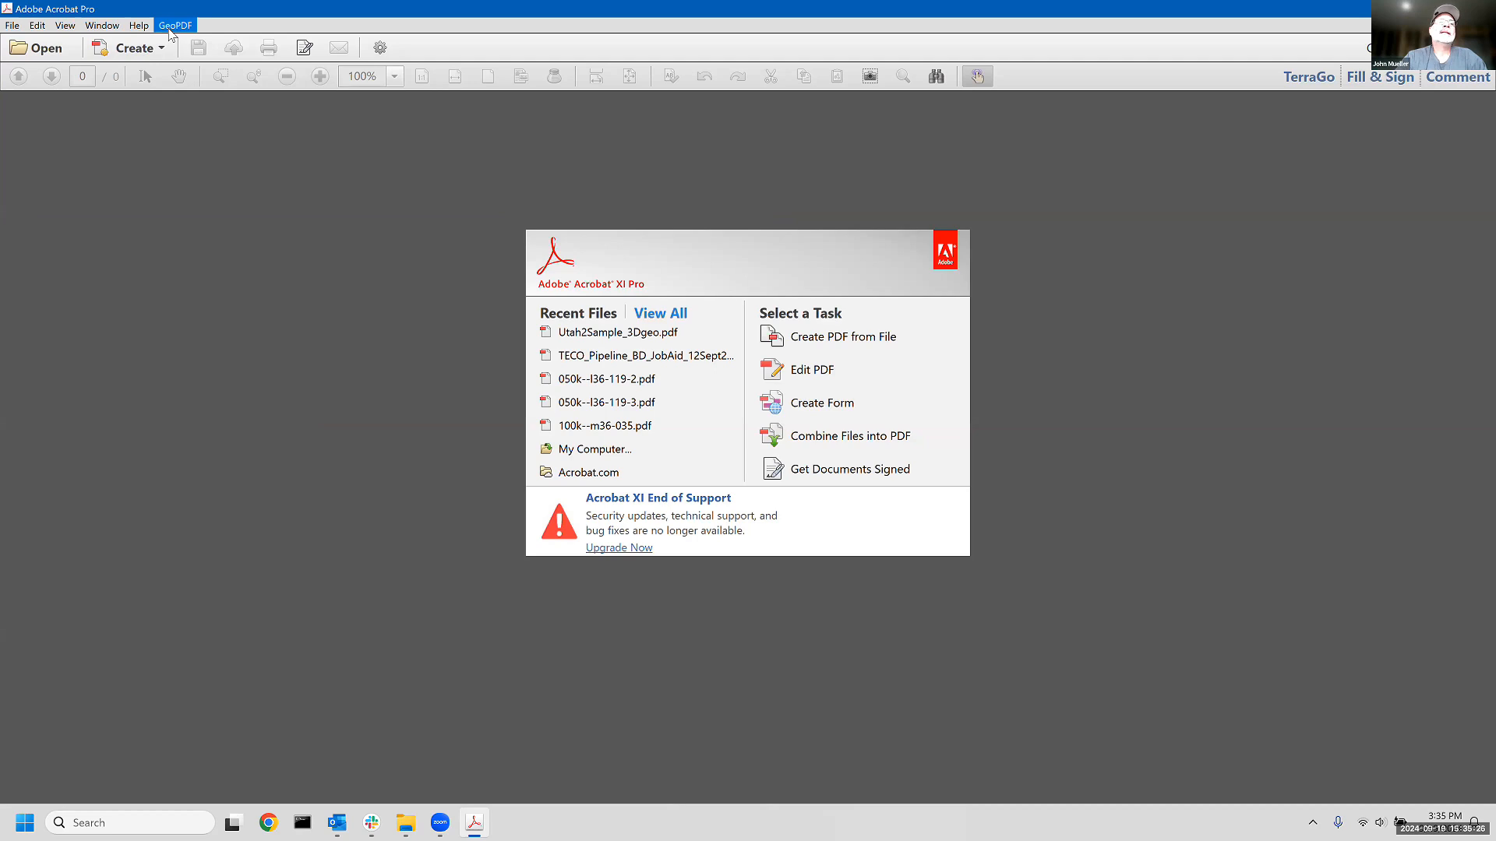
# - Start the 3D GeoPDF Creator from the Composer tools
pyautogui.moveTo(204, 78)
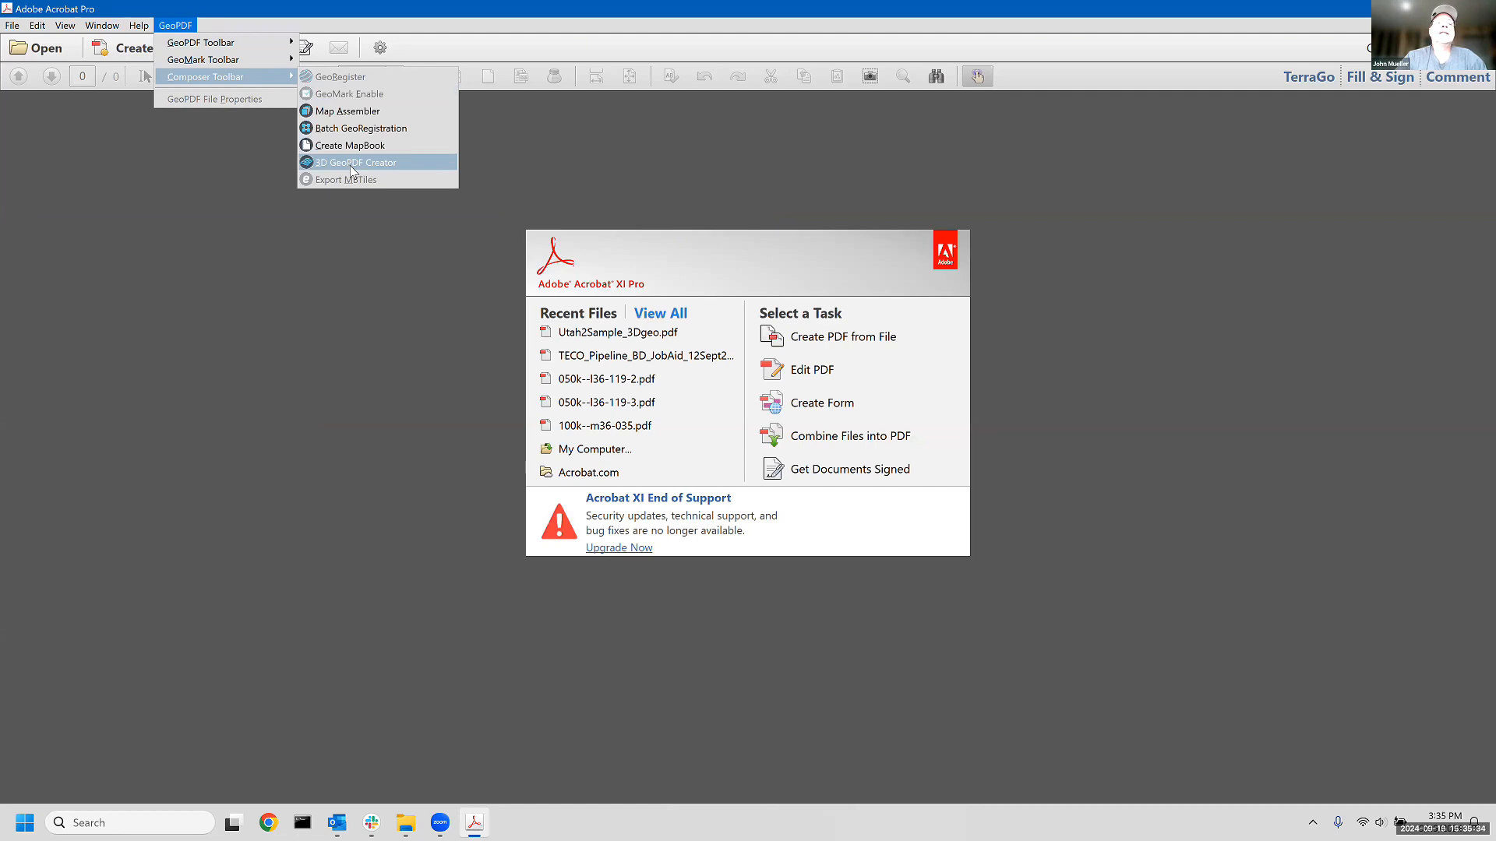
pyautogui.click(351, 164)
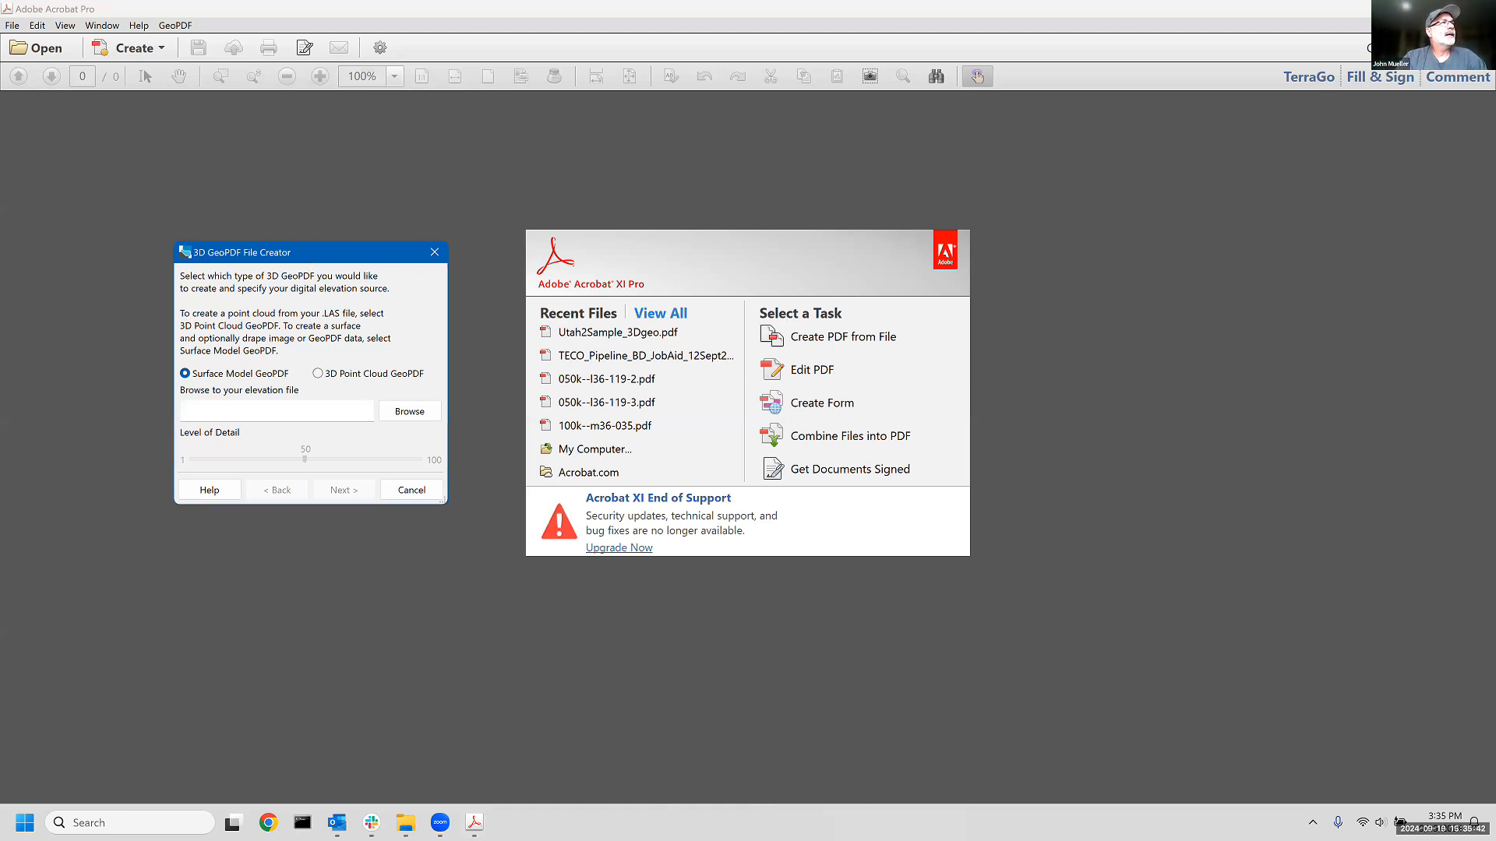
pyautogui.hotkey('alt', 'Tab')
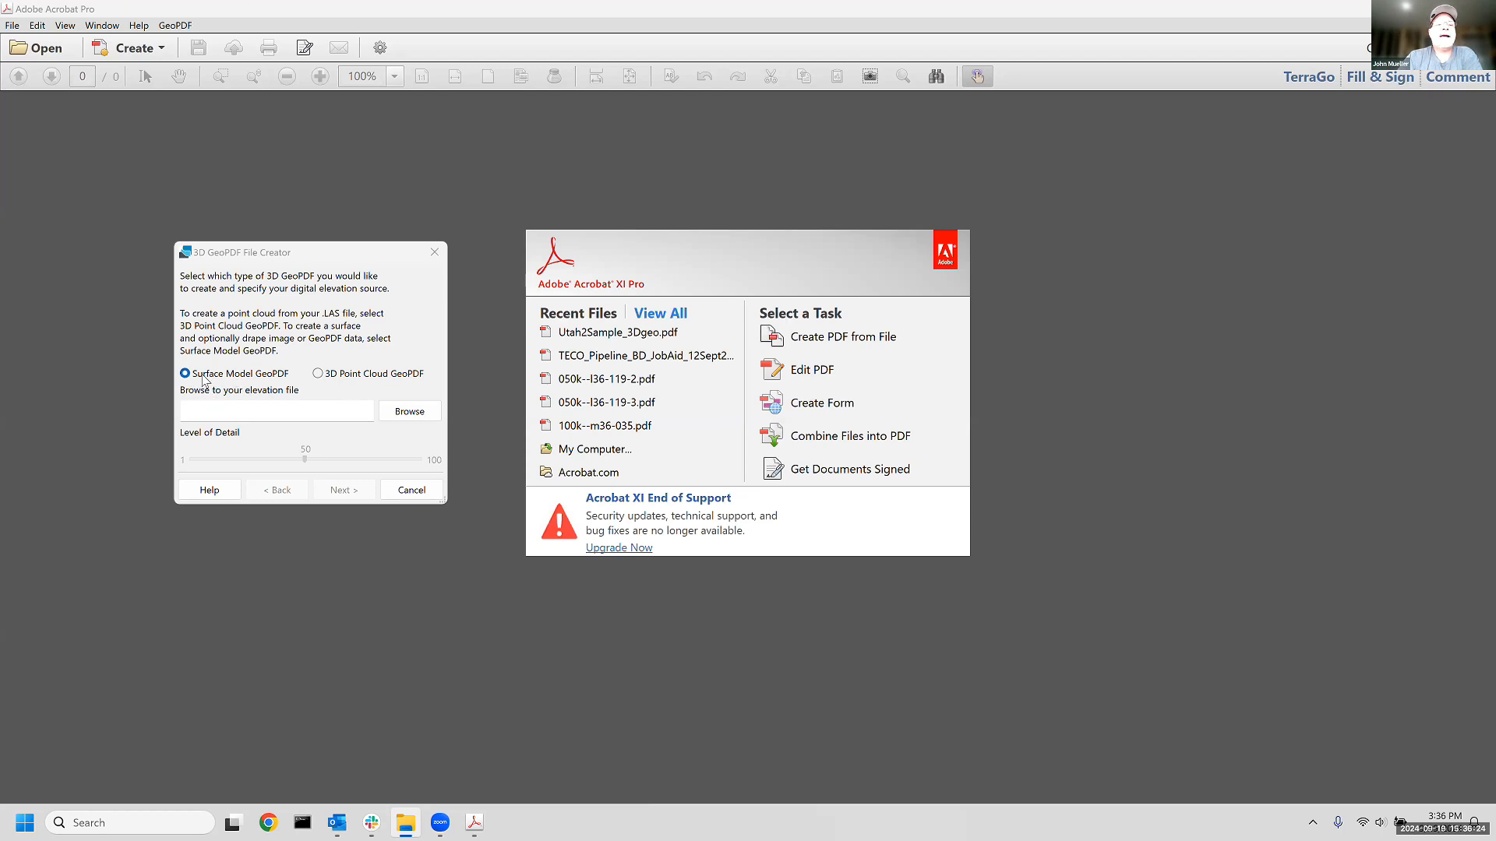
# - Load 12TVK400880_elev.tif from the Composer 3D UTAH folder as the elevation file for the surface model
pyautogui.click(409, 415)
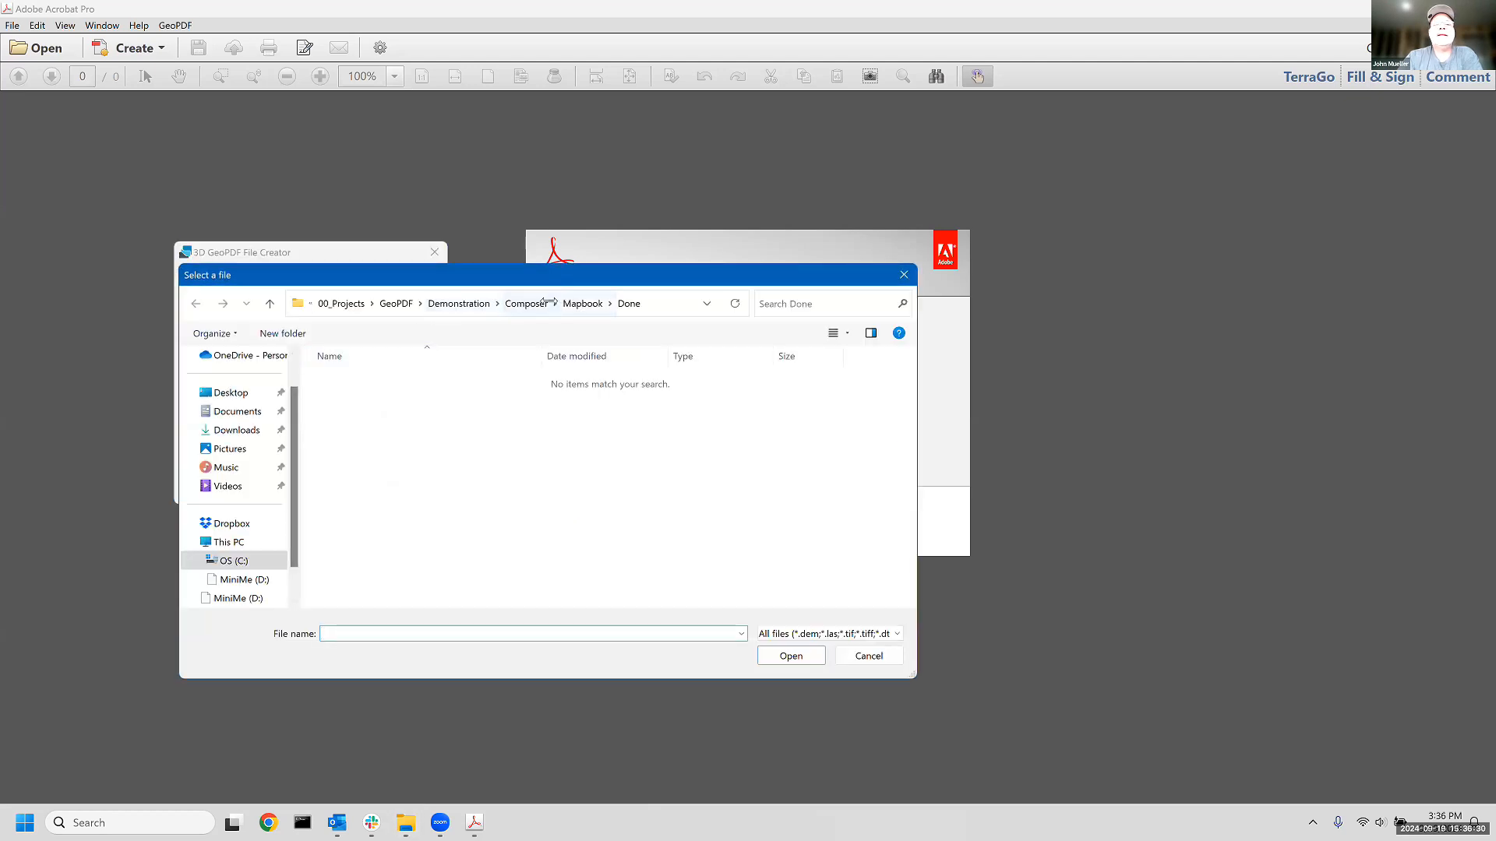
pyautogui.click(546, 303)
pyautogui.doubleClick(401, 395)
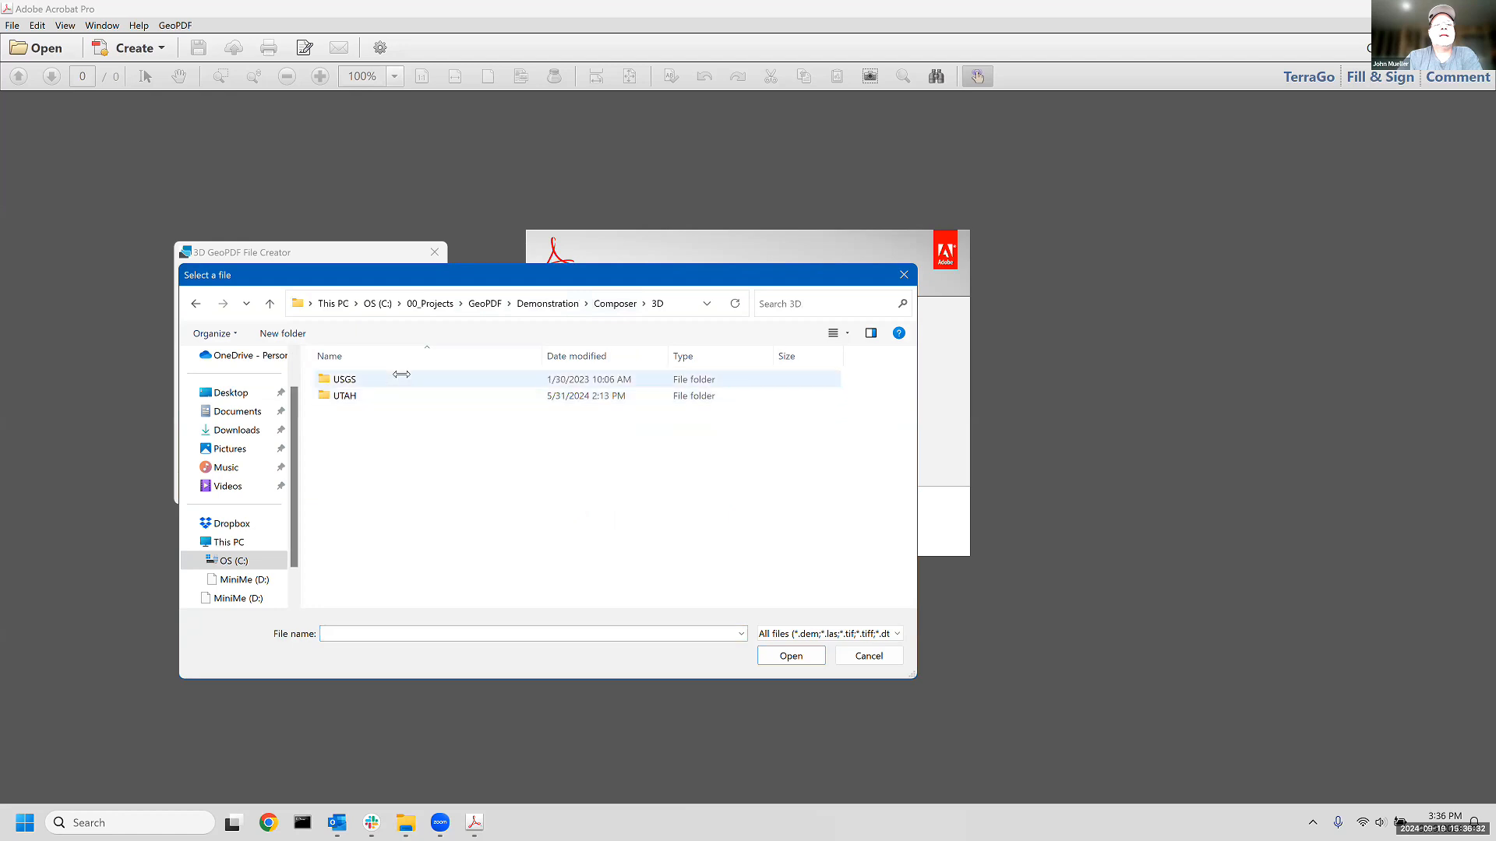
pyautogui.doubleClick(407, 395)
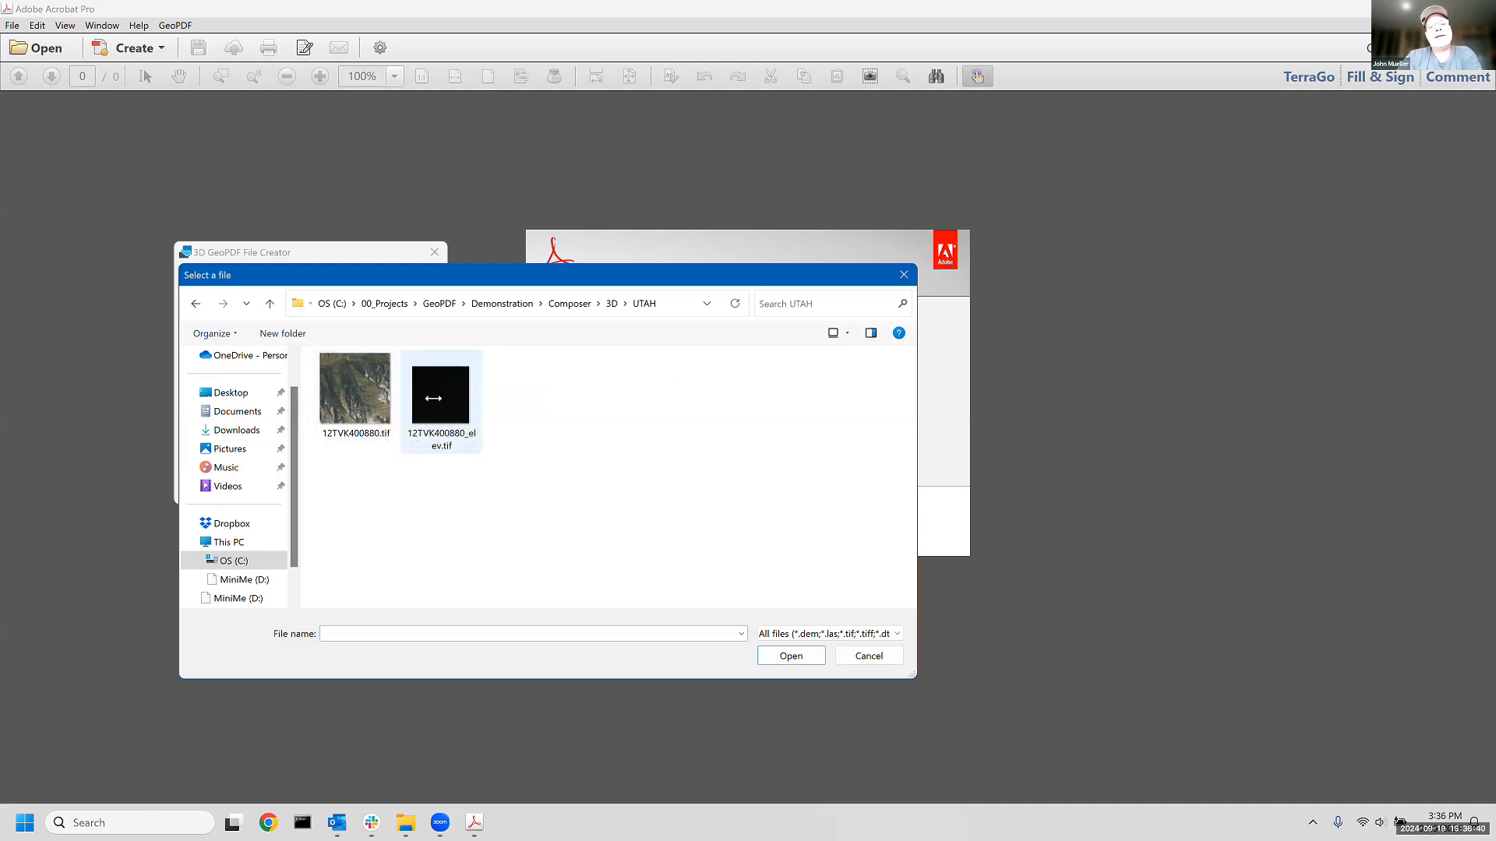
pyautogui.click(433, 398)
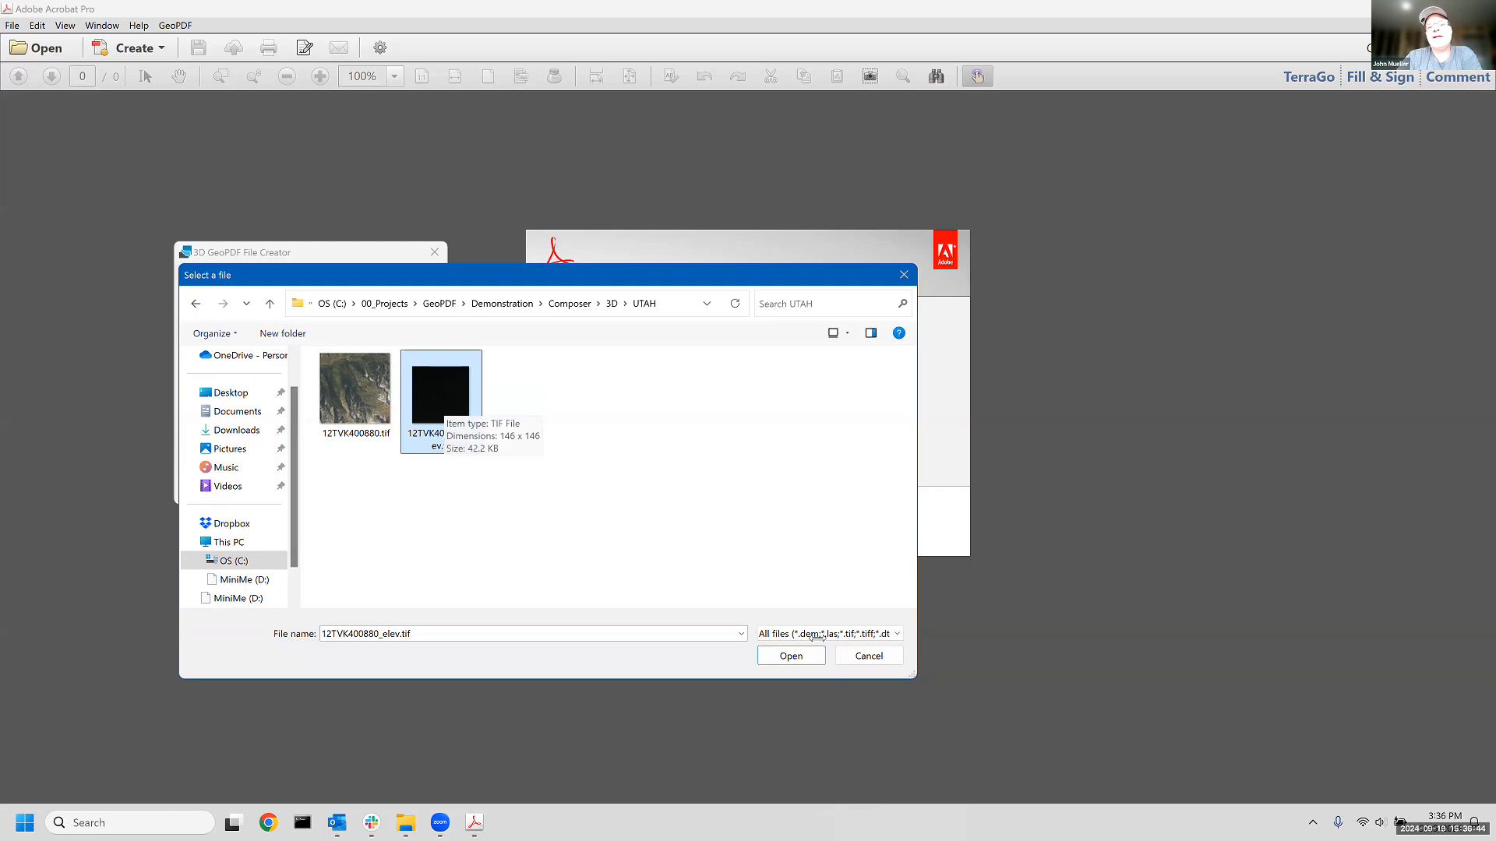
pyautogui.click(897, 635)
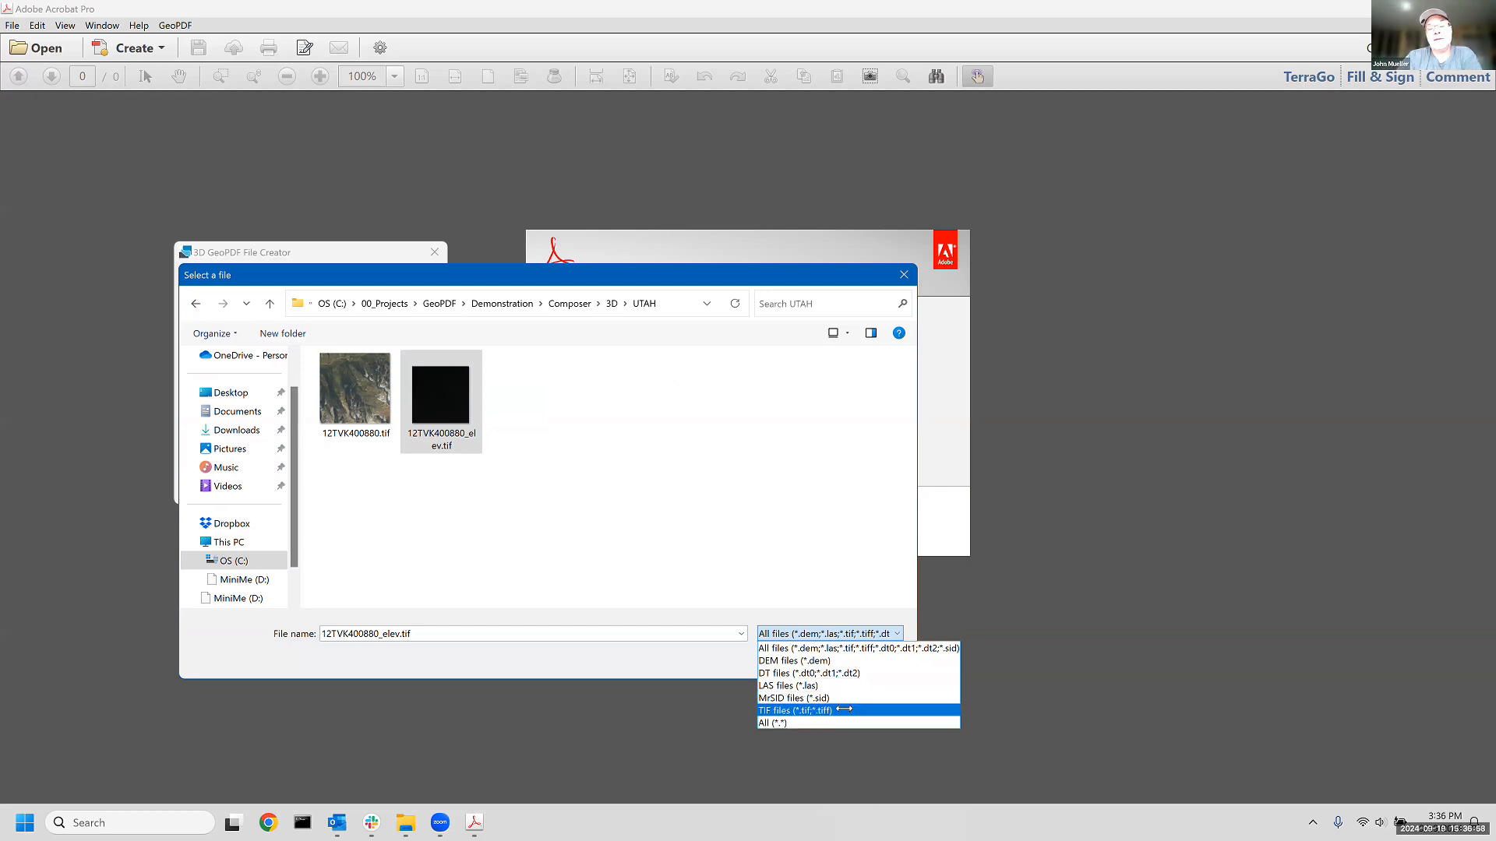
pyautogui.click(697, 659)
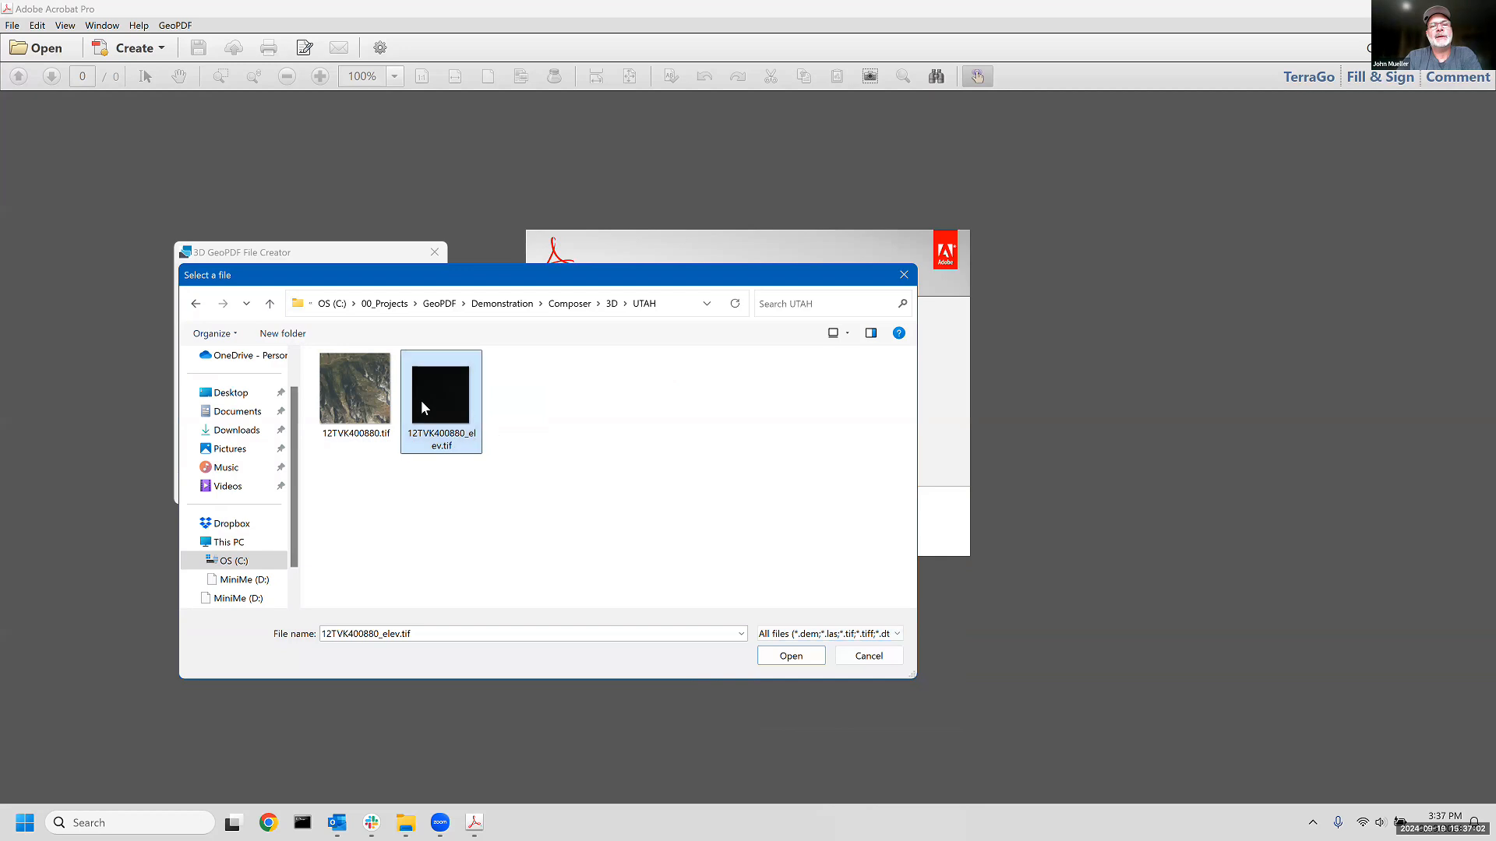
pyautogui.click(792, 656)
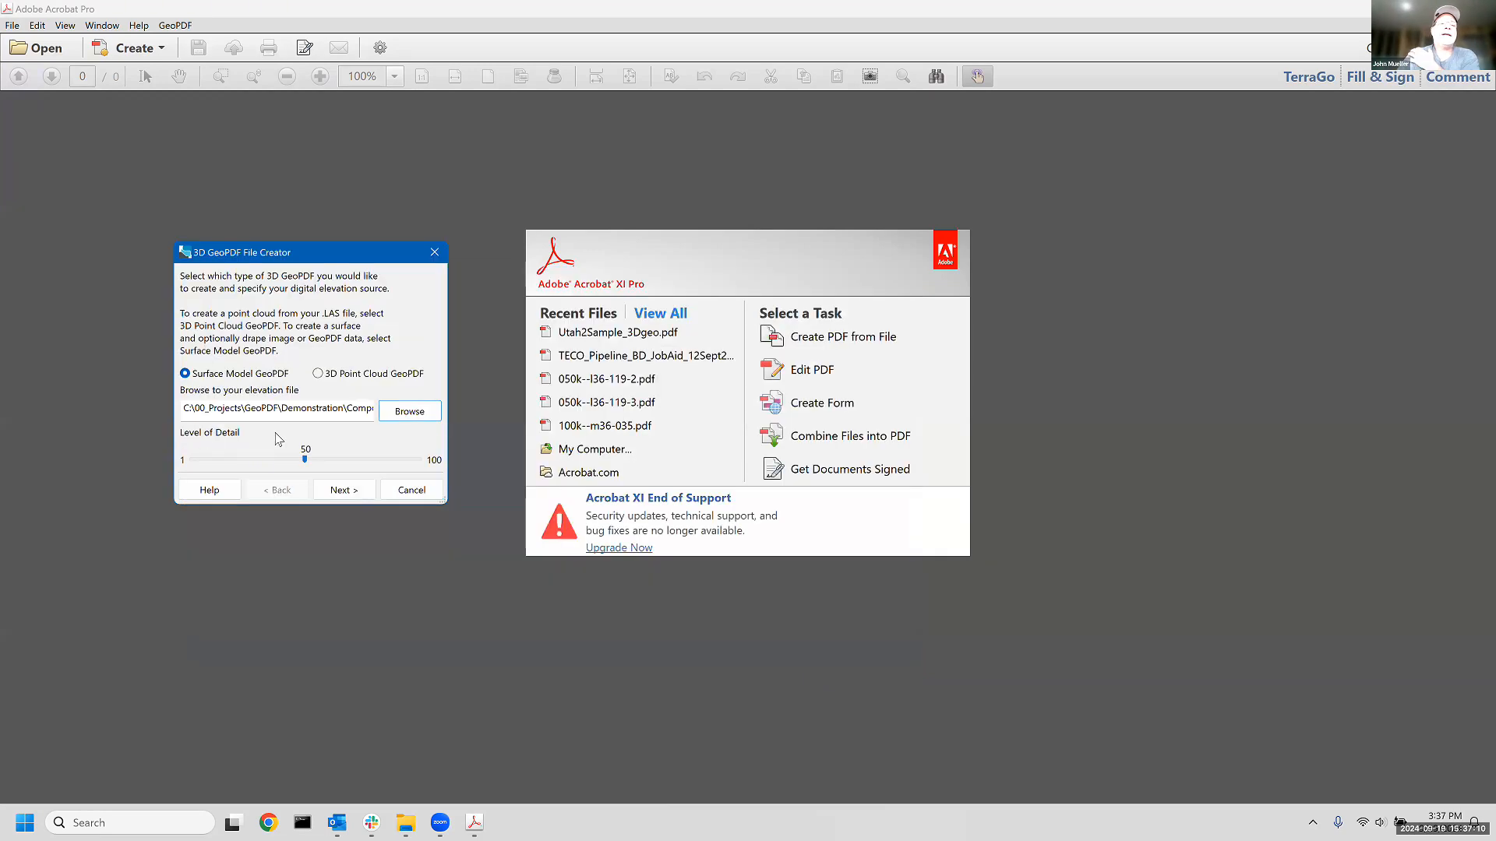
# - Keep the elevation model's level of detail at 50 and continue to the drape image settings
pyautogui.click(305, 462)
pyautogui.click(305, 461)
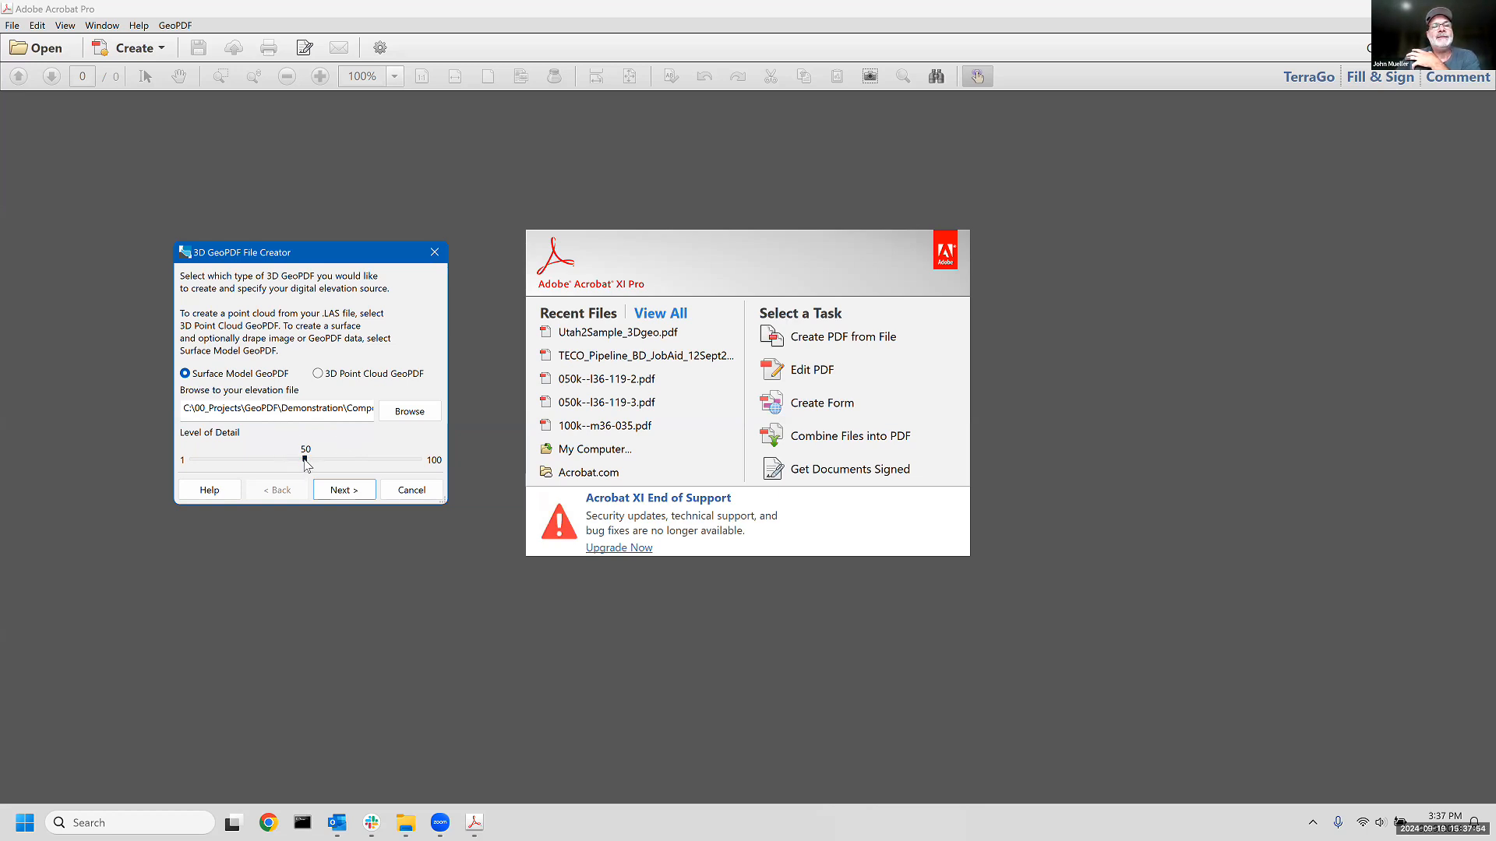
pyautogui.moveTo(305, 462)
pyautogui.mouseDown()
pyautogui.moveTo(434, 471)
pyautogui.moveTo(189, 466)
pyautogui.moveTo(301, 464)
pyautogui.mouseUp()
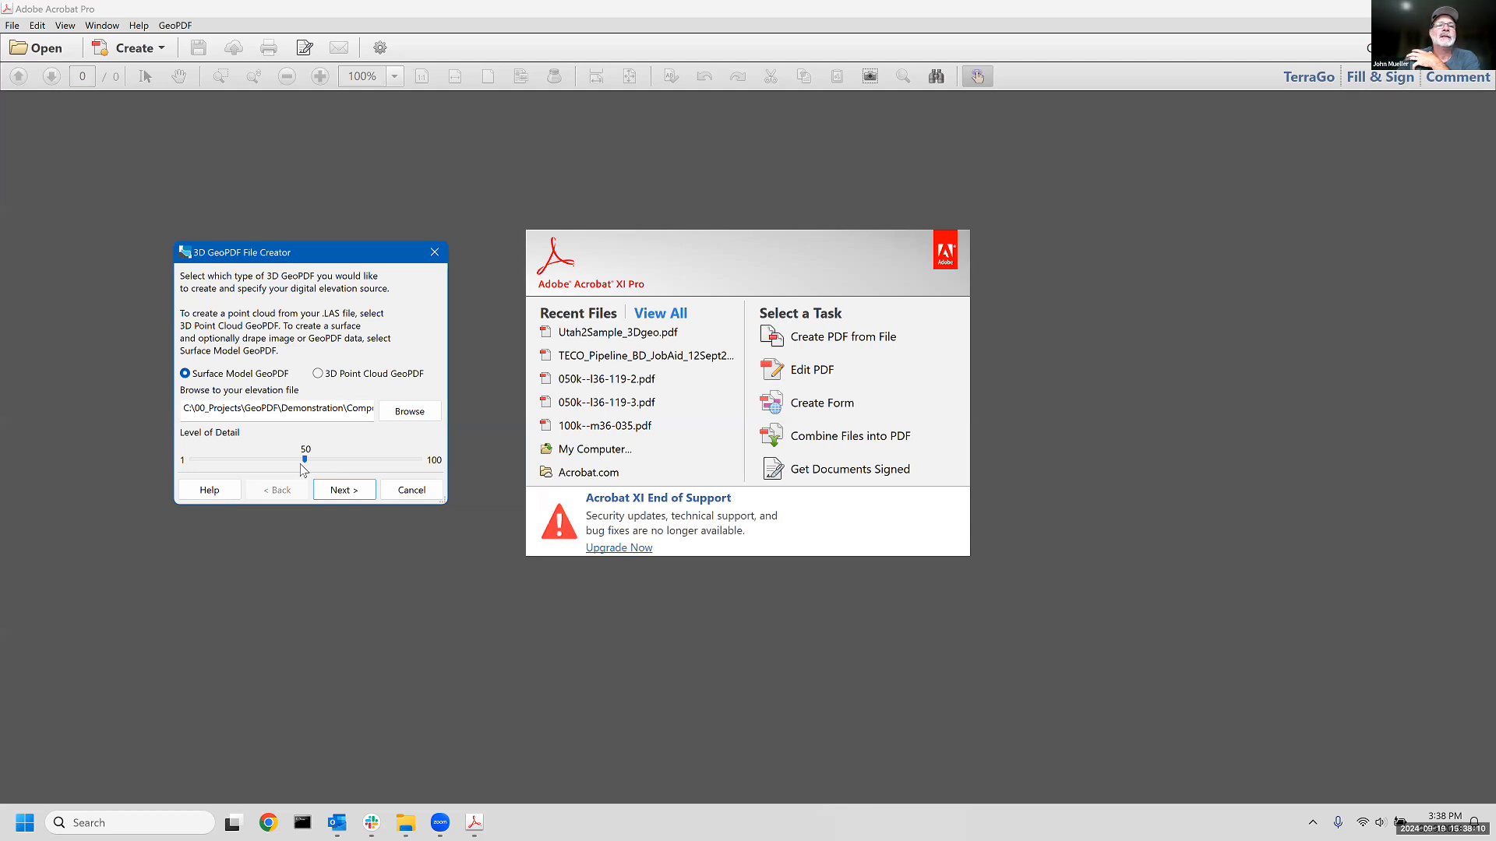
pyautogui.click(340, 497)
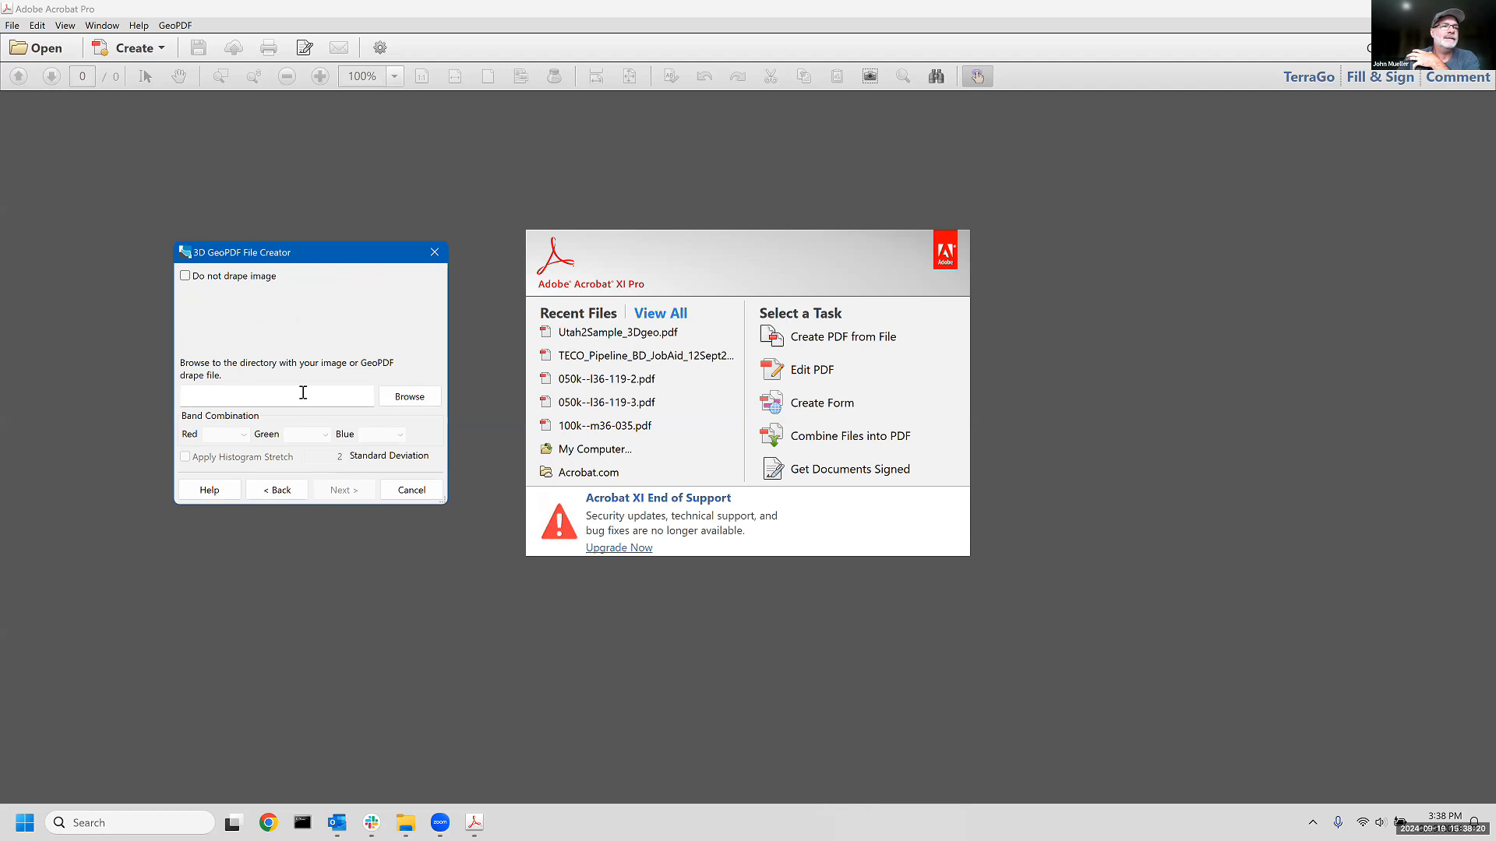
# - Load 12TVK400880.tif as the drape image and apply a histogram stretch of 2 standard deviations
pyautogui.click(410, 397)
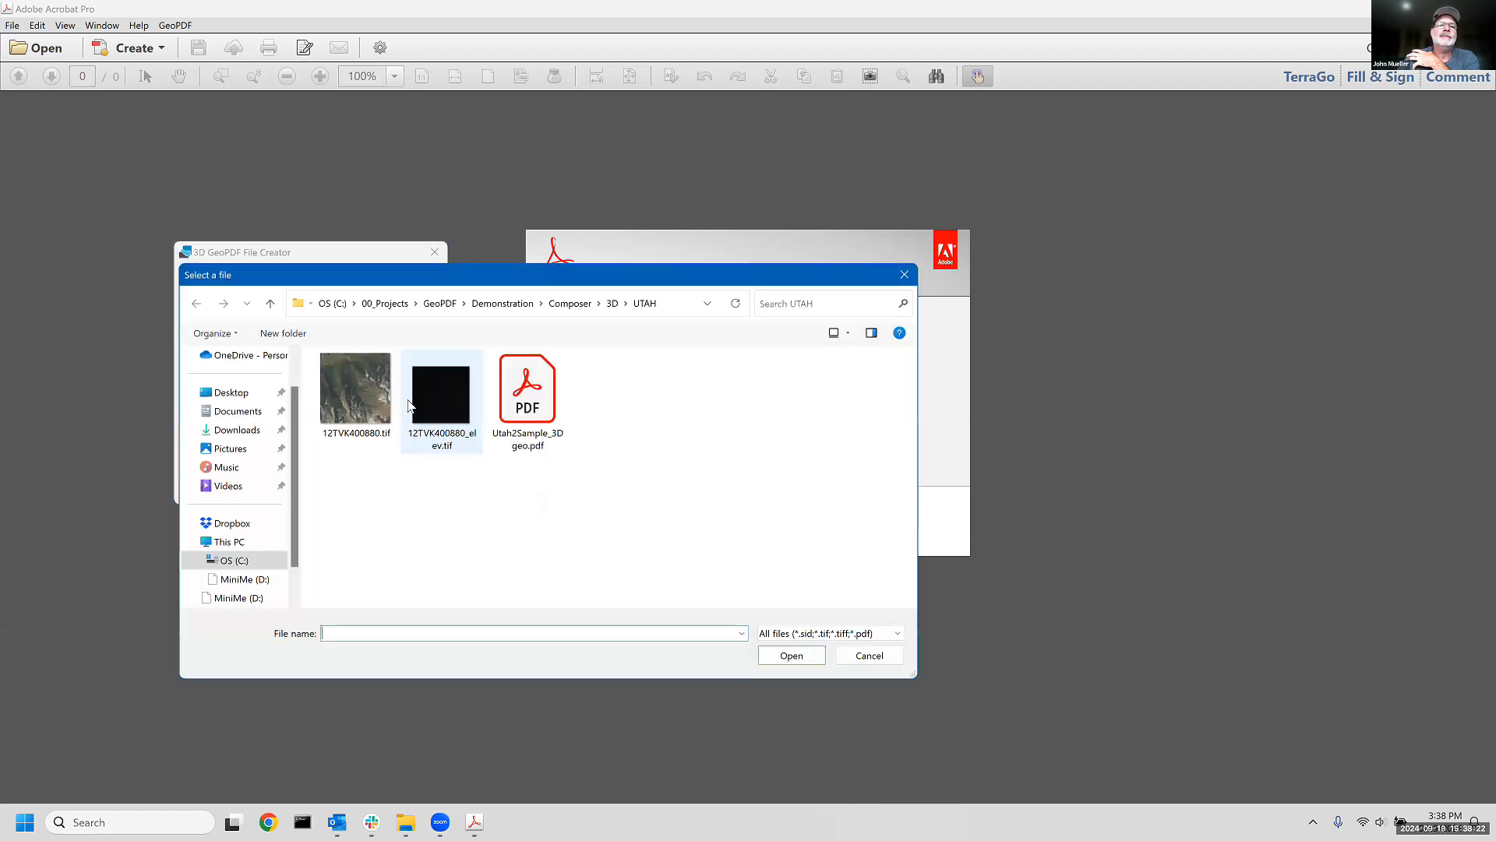
pyautogui.click(356, 394)
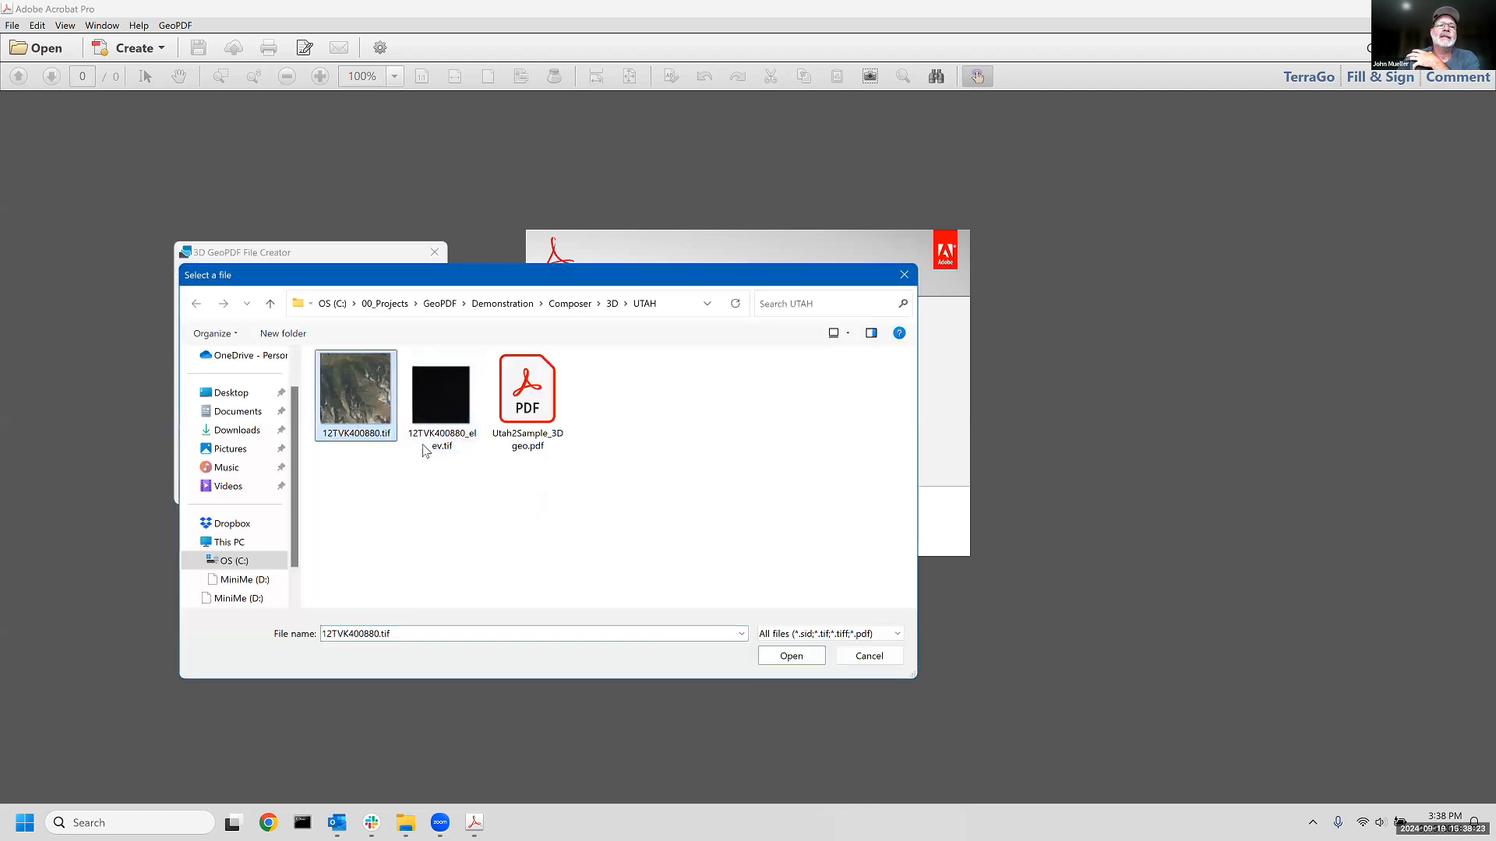
pyautogui.click(849, 635)
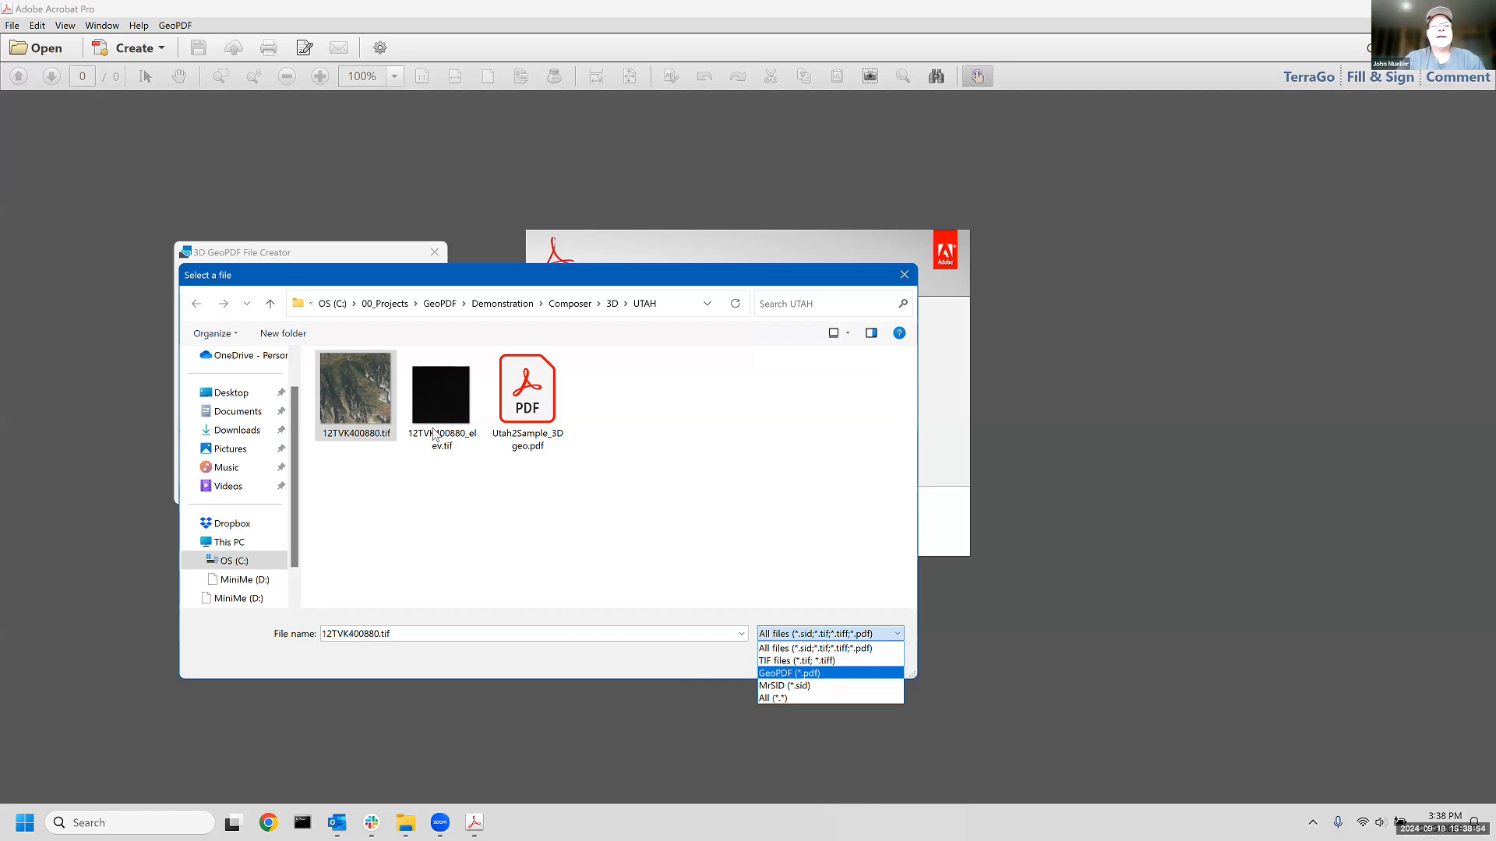
pyautogui.click(347, 413)
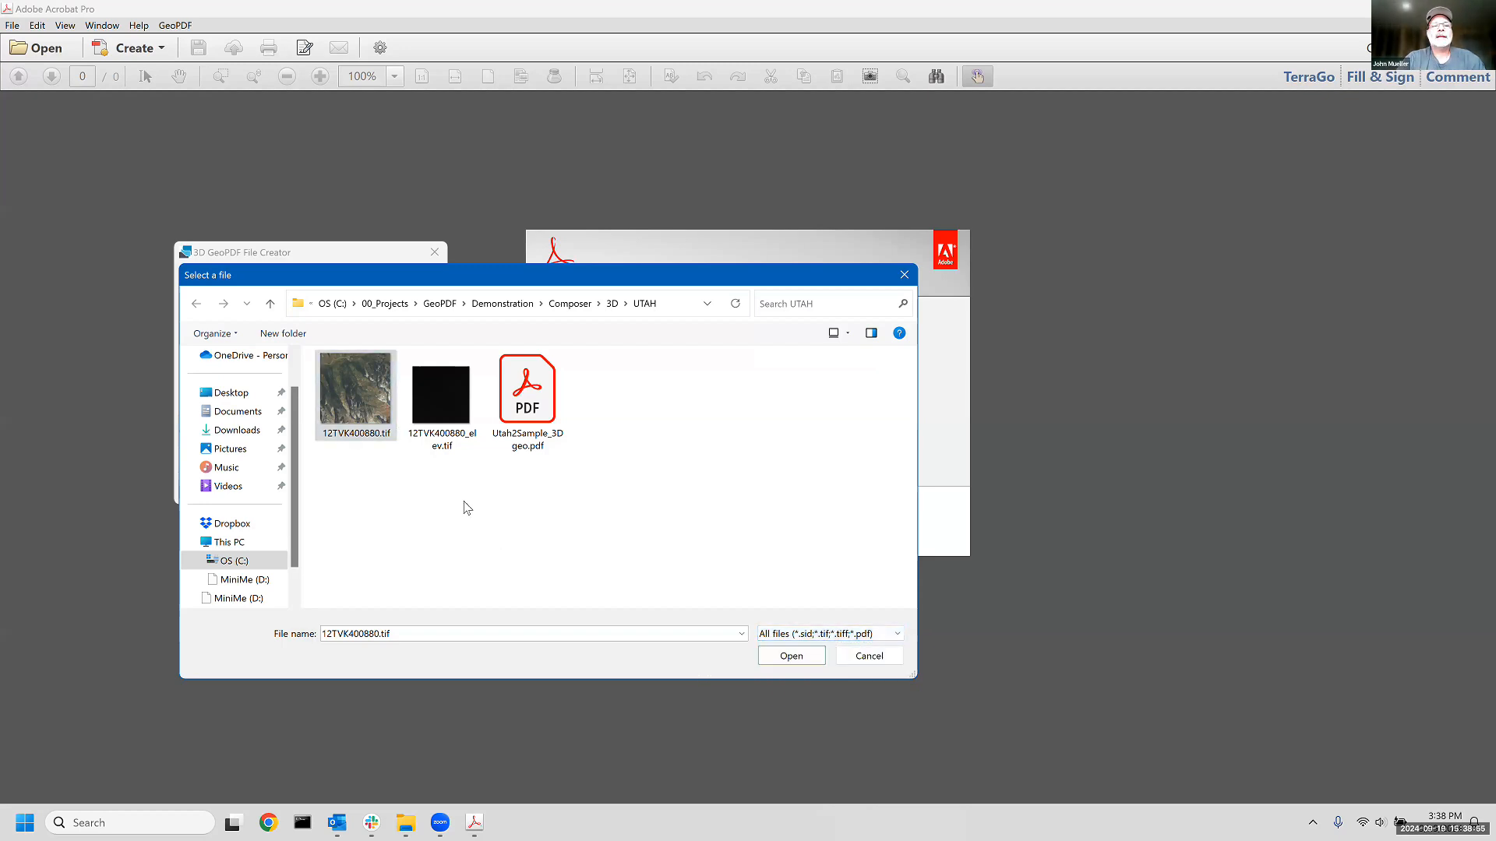
pyautogui.click(795, 658)
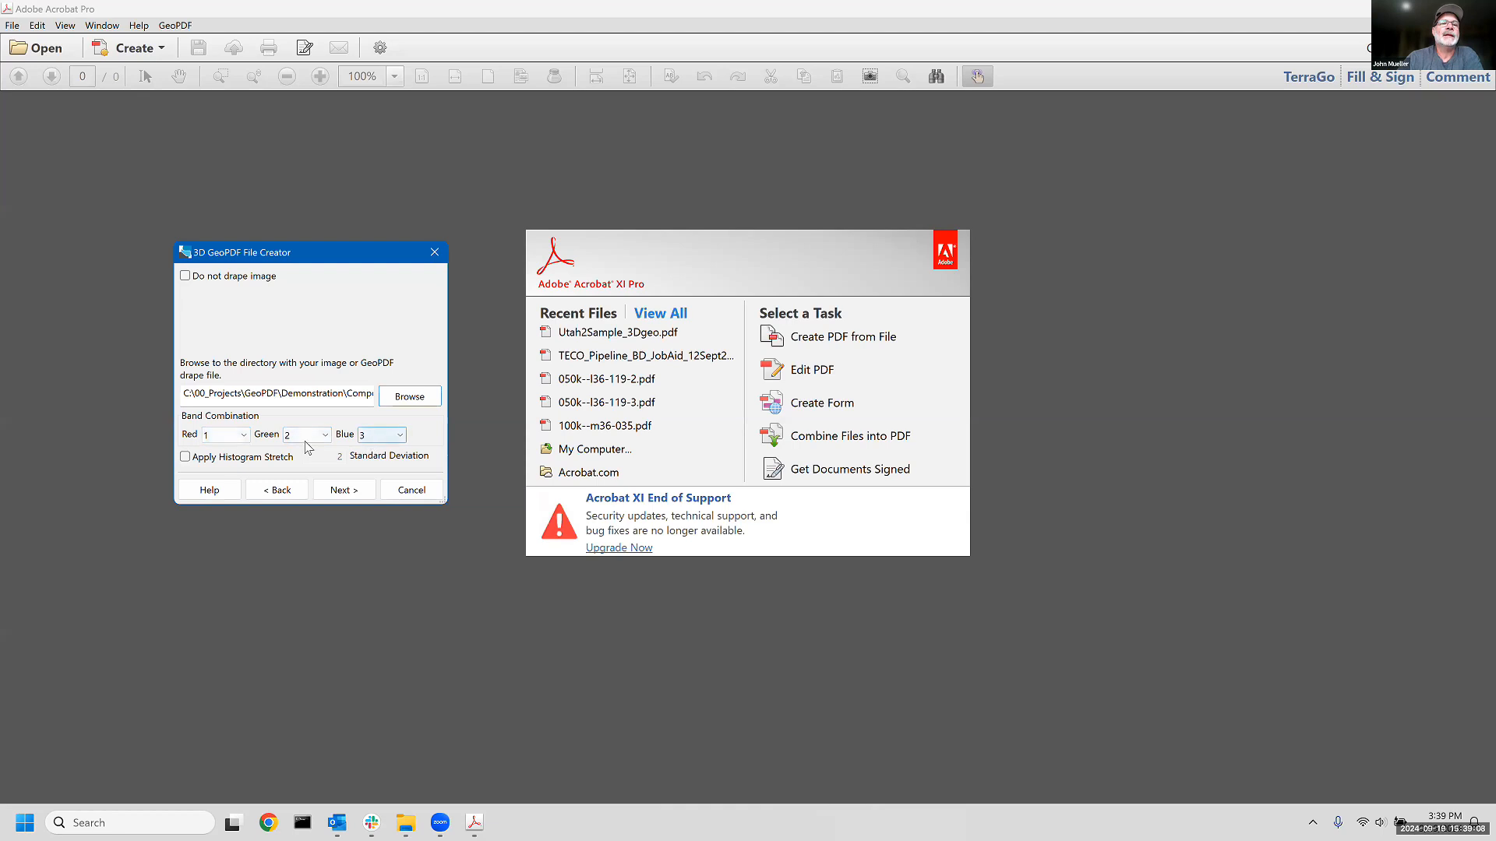
pyautogui.click(185, 458)
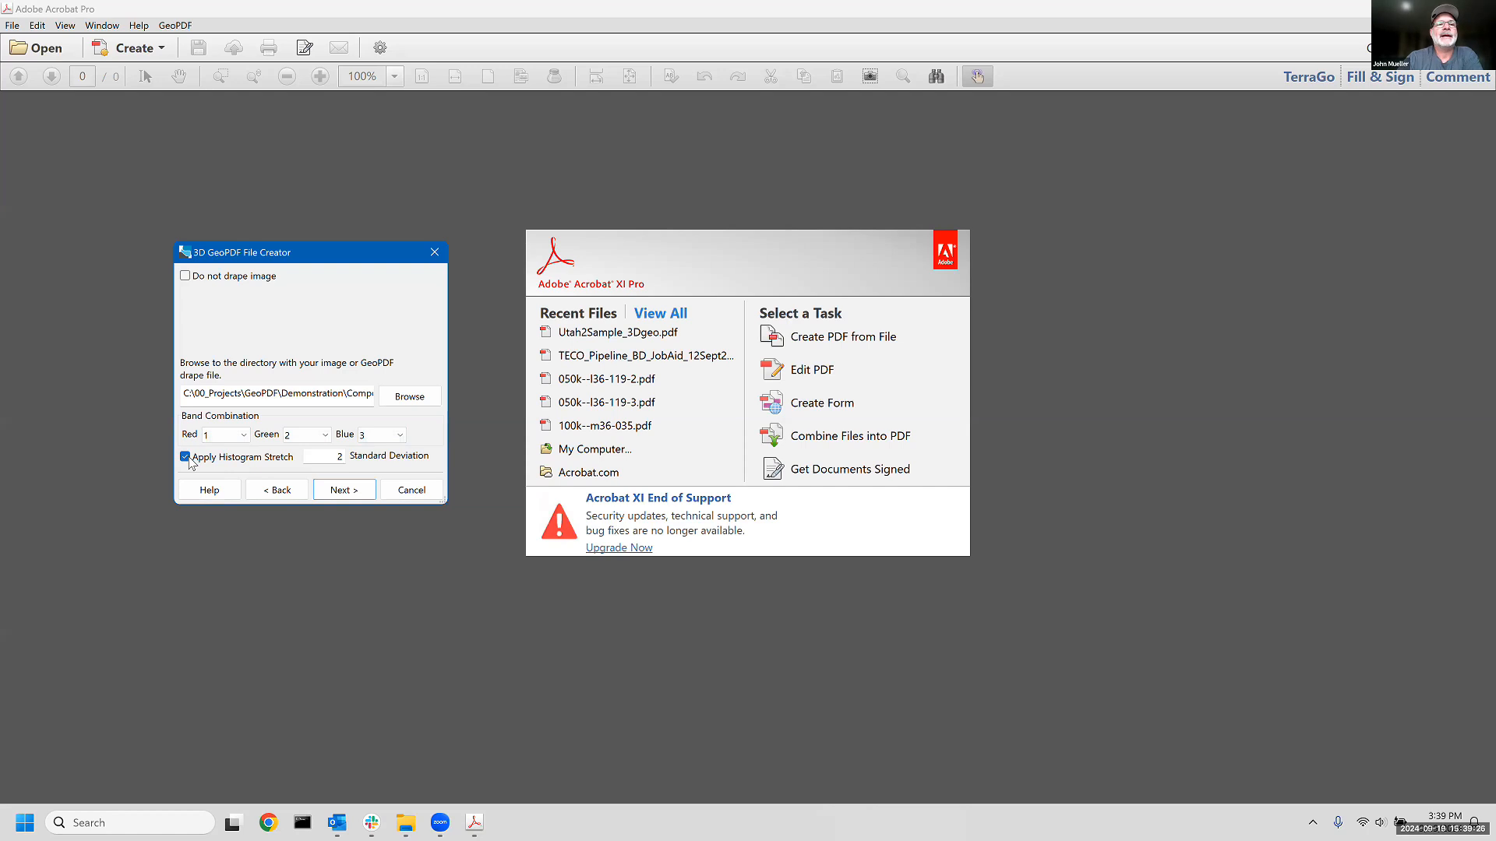
pyautogui.click(341, 491)
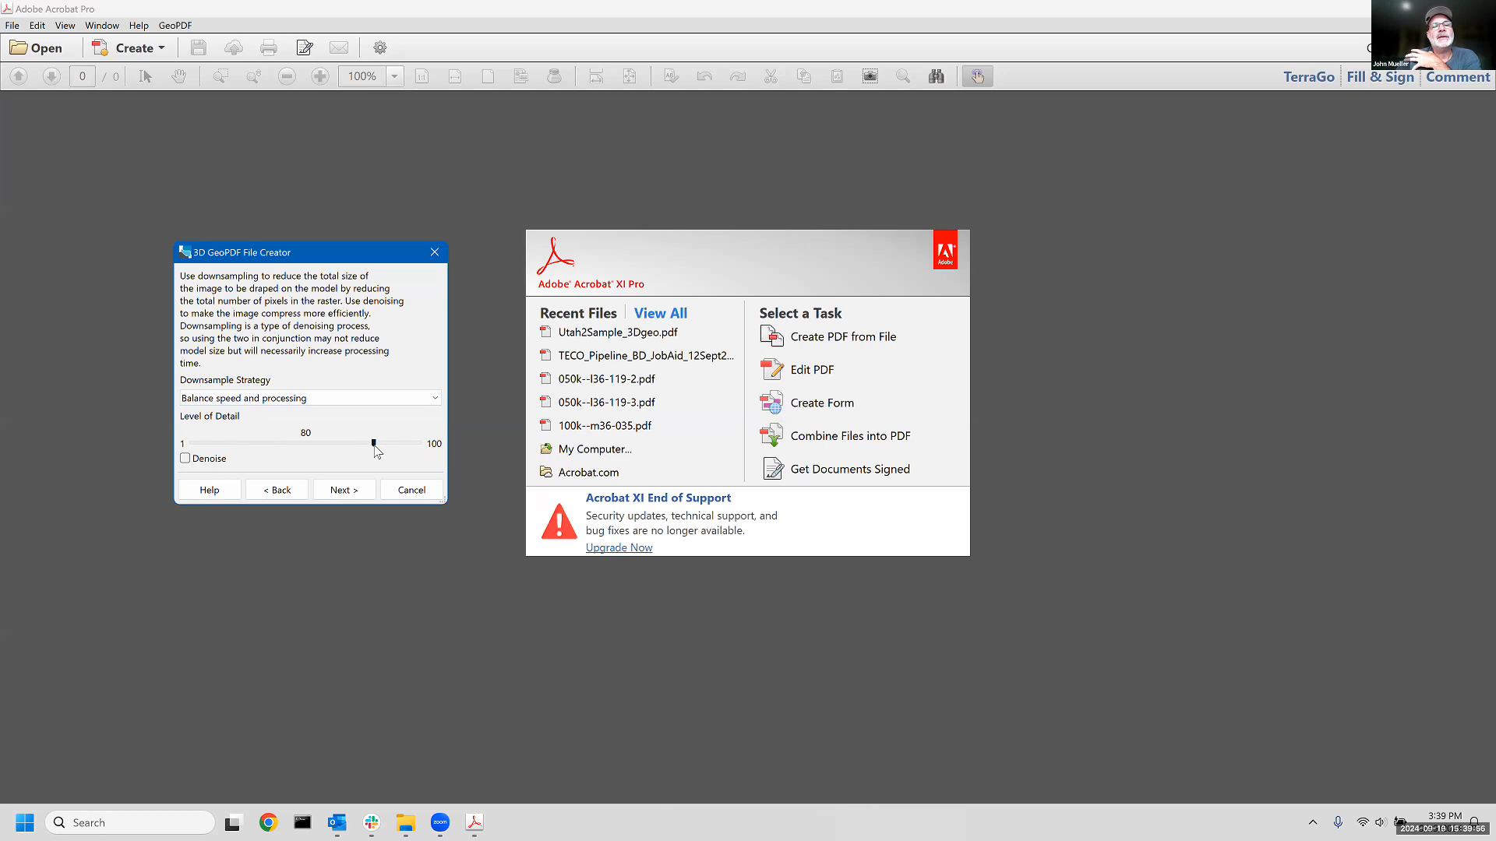
# - Set the drape image's level of detail to 50 with the Balance speed and processing downsample strategy, and enable denoising
pyautogui.moveTo(374, 445); pyautogui.dragTo(306, 452)
pyautogui.click(258, 398)
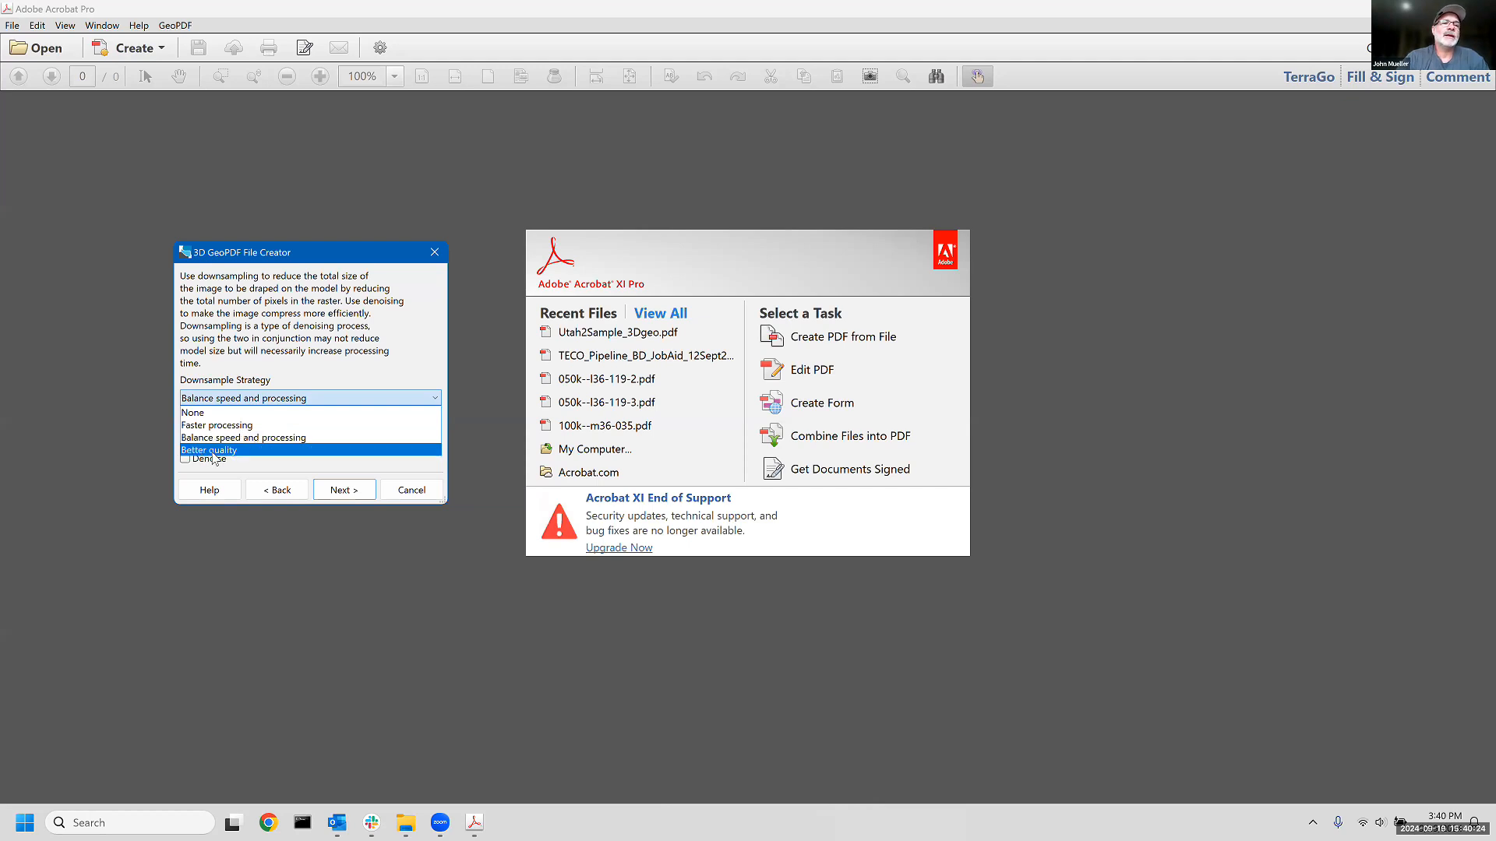
pyautogui.click(215, 402)
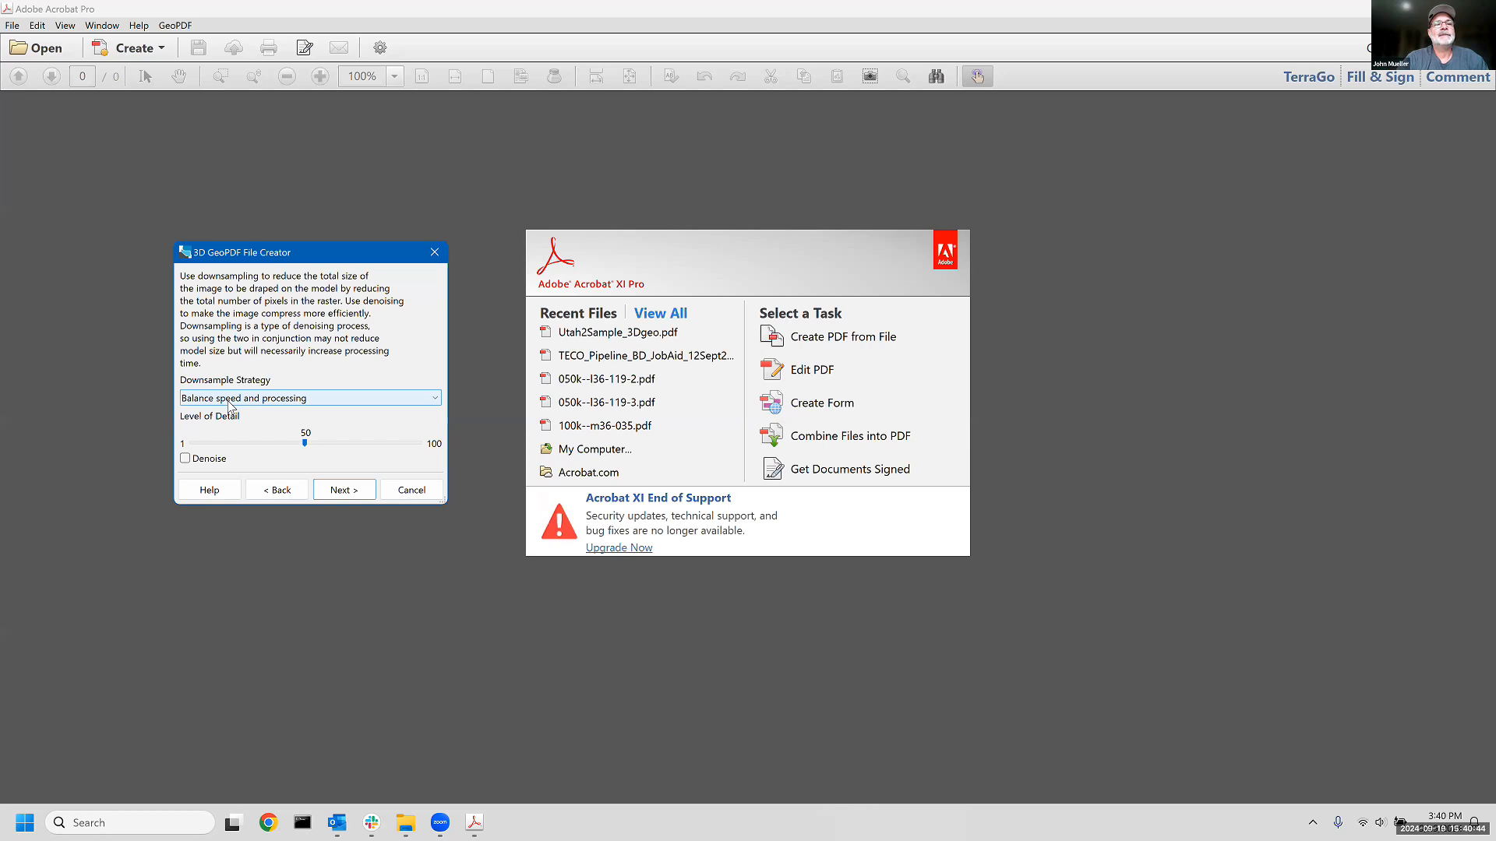
pyautogui.click(184, 459)
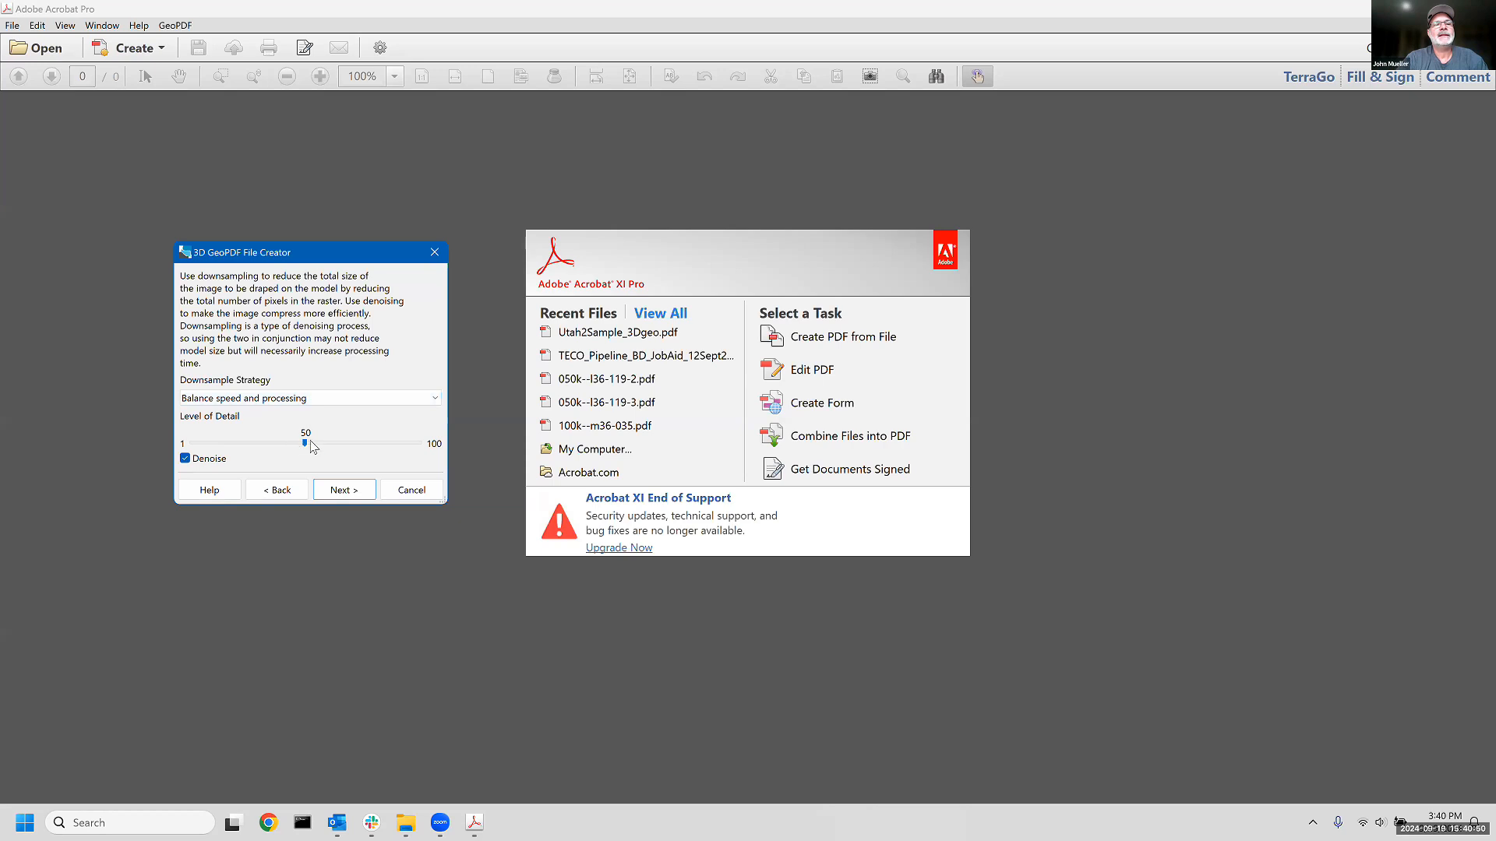
pyautogui.click(344, 490)
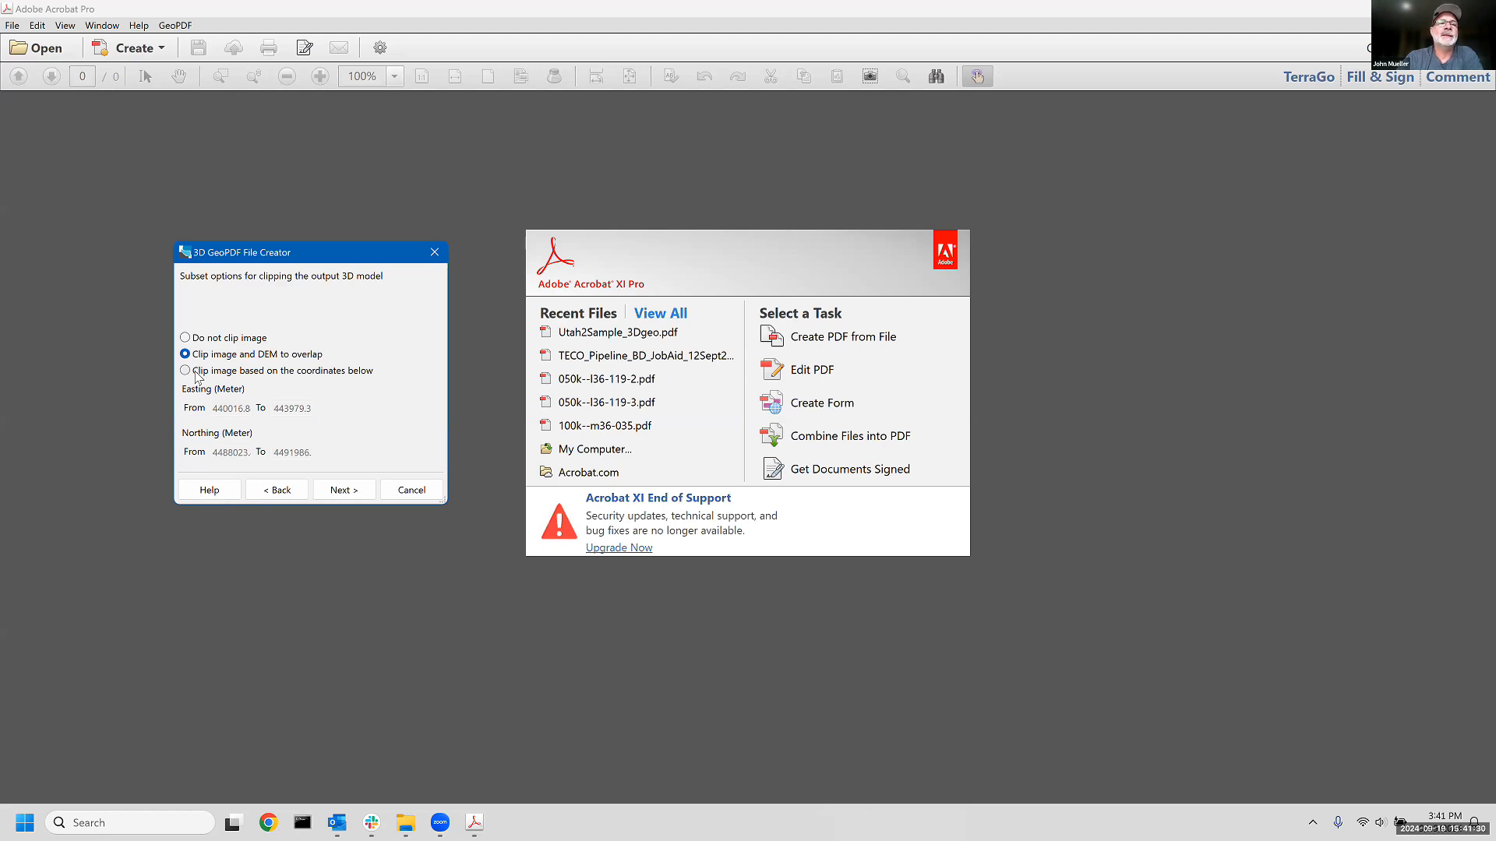
# - Clip the output 3D model to the overlap of the image and DEM, and continue to the output settings
pyautogui.click(186, 371)
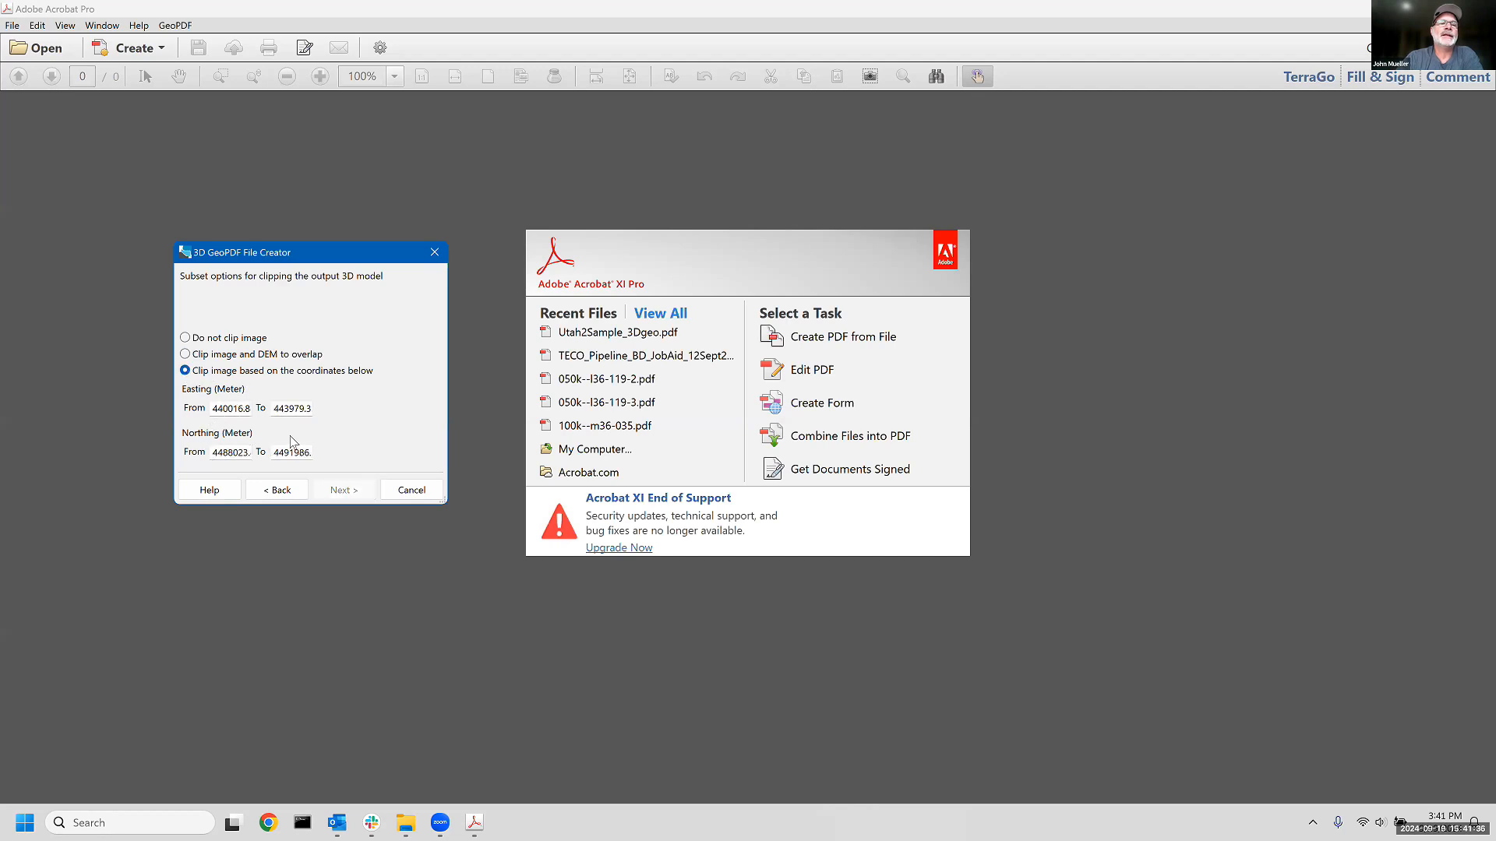
pyautogui.click(186, 356)
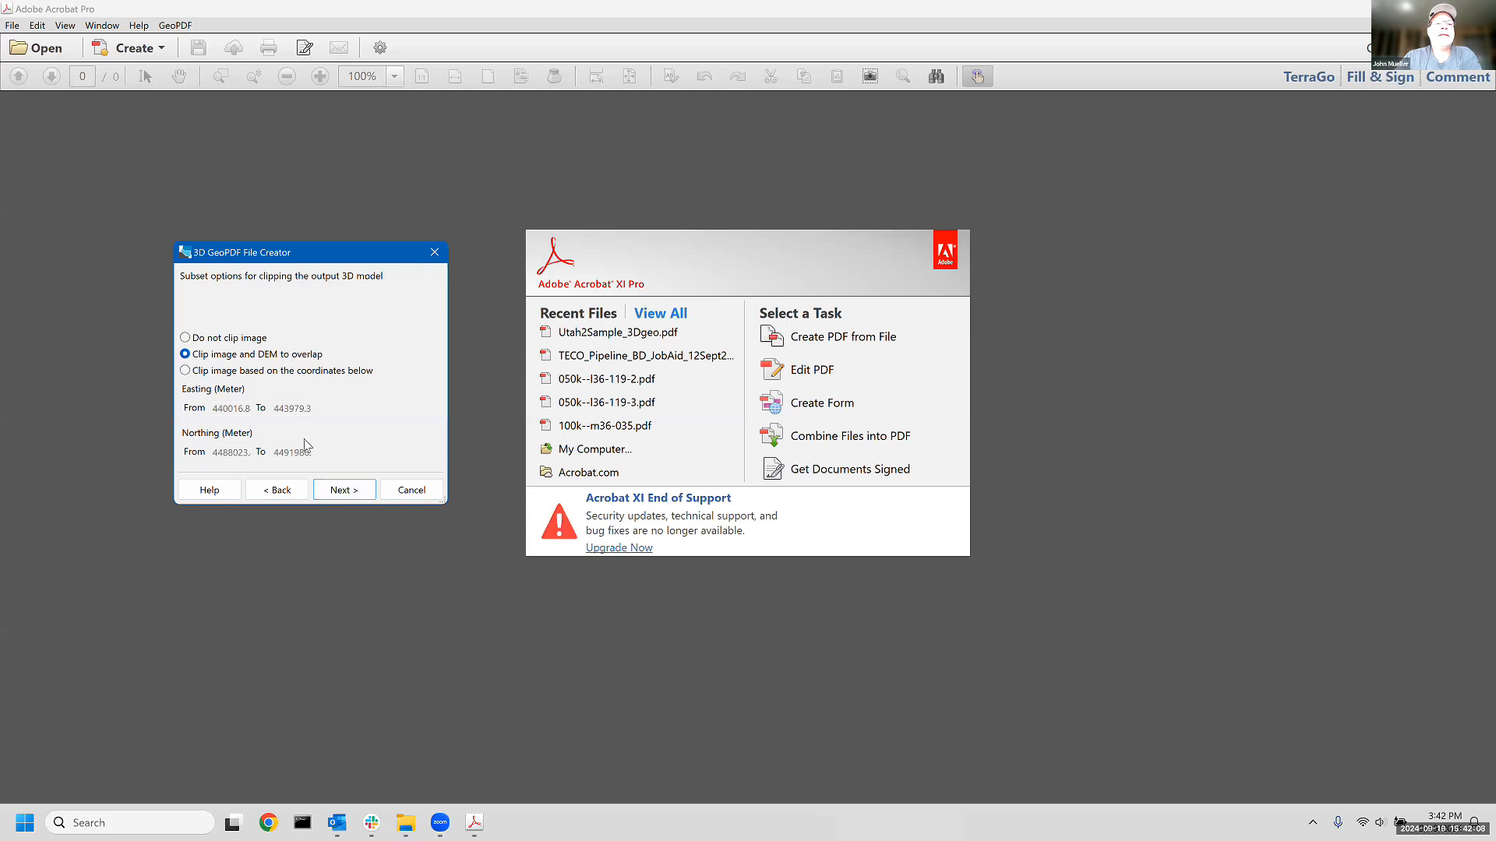
pyautogui.click(343, 492)
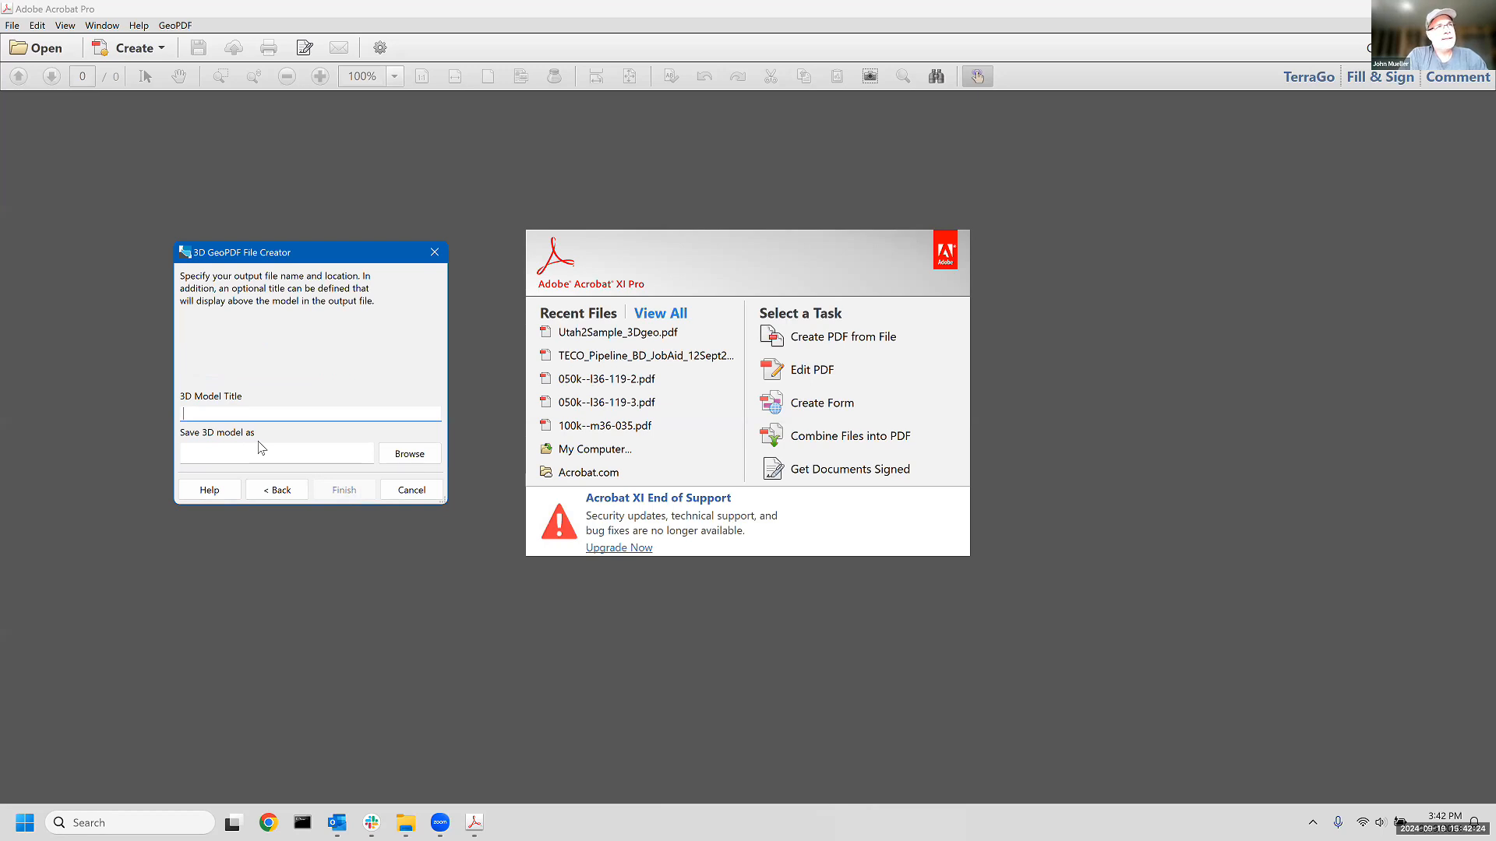
# - Title the 3D model "My 3D GeoPDF file"
pyautogui.write('My ')
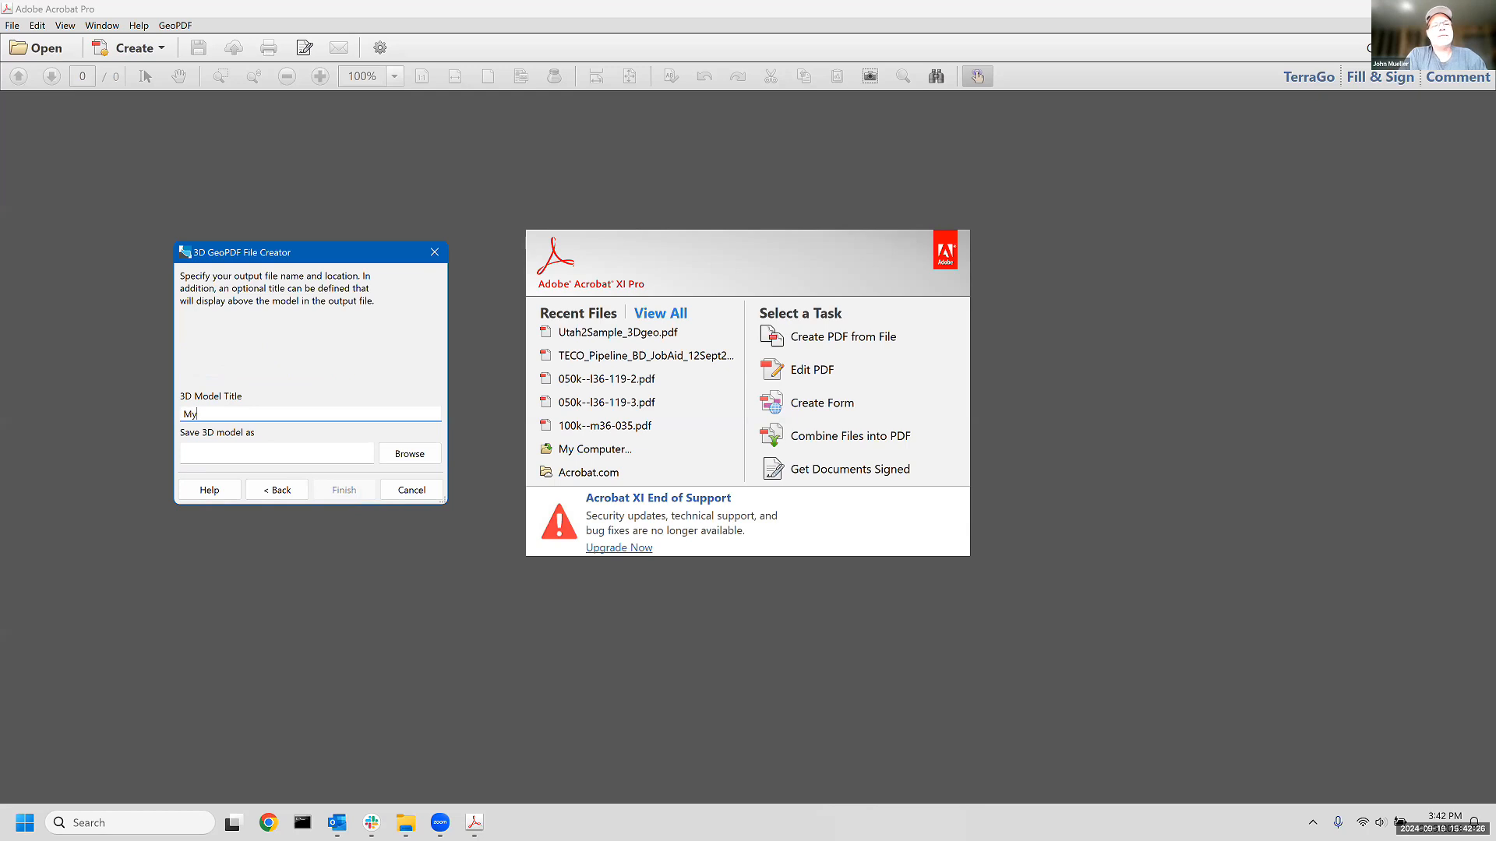
pyautogui.write('#D')
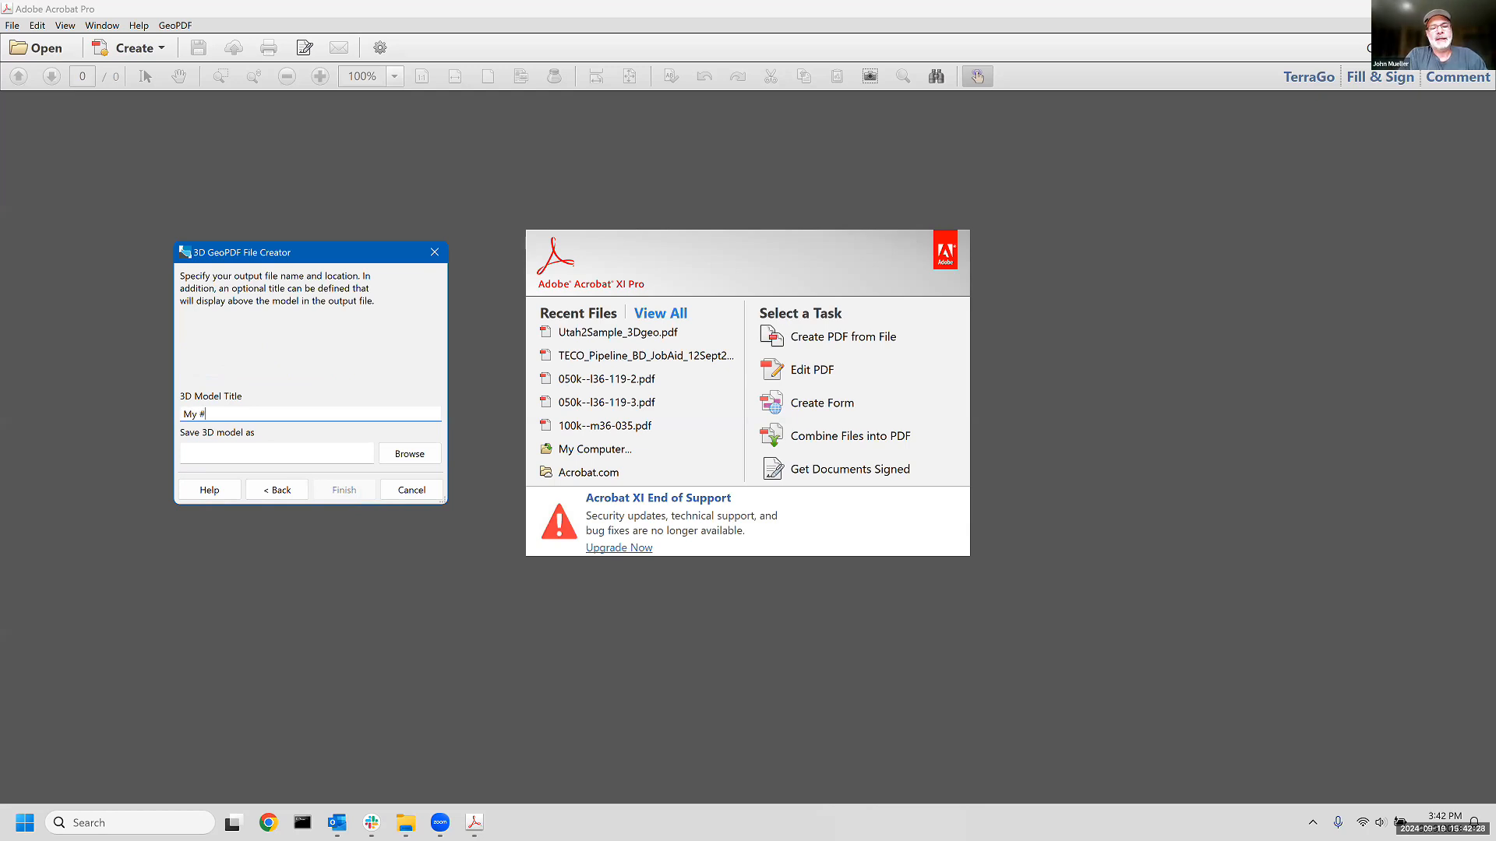
pyautogui.press('BackSpace')
pyautogui.press('BackSpace')
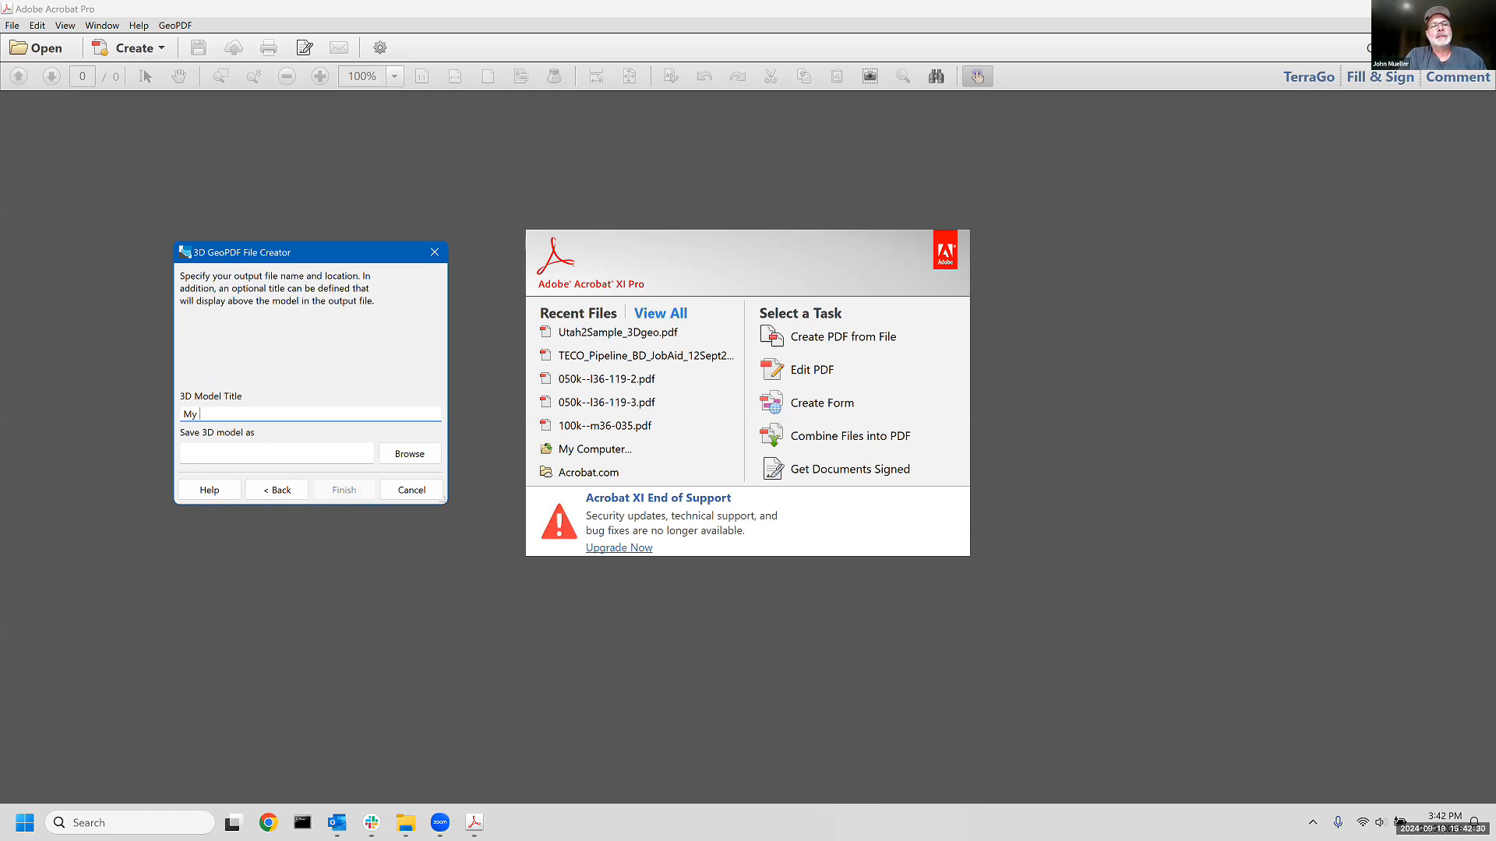
pyautogui.write('3D Geo')
pyautogui.press('BackSpace')
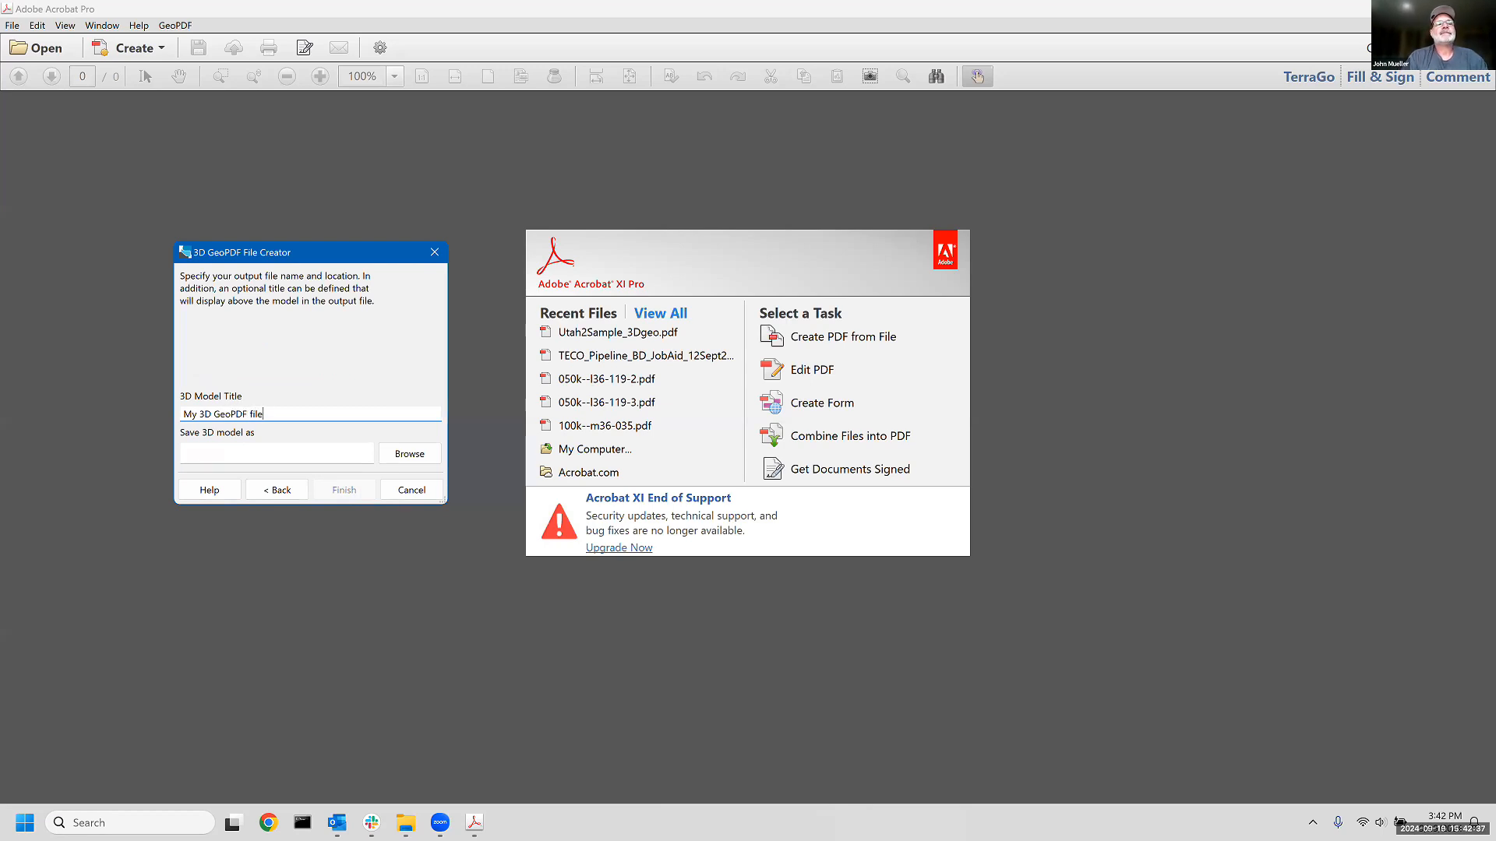
pyautogui.click(427, 452)
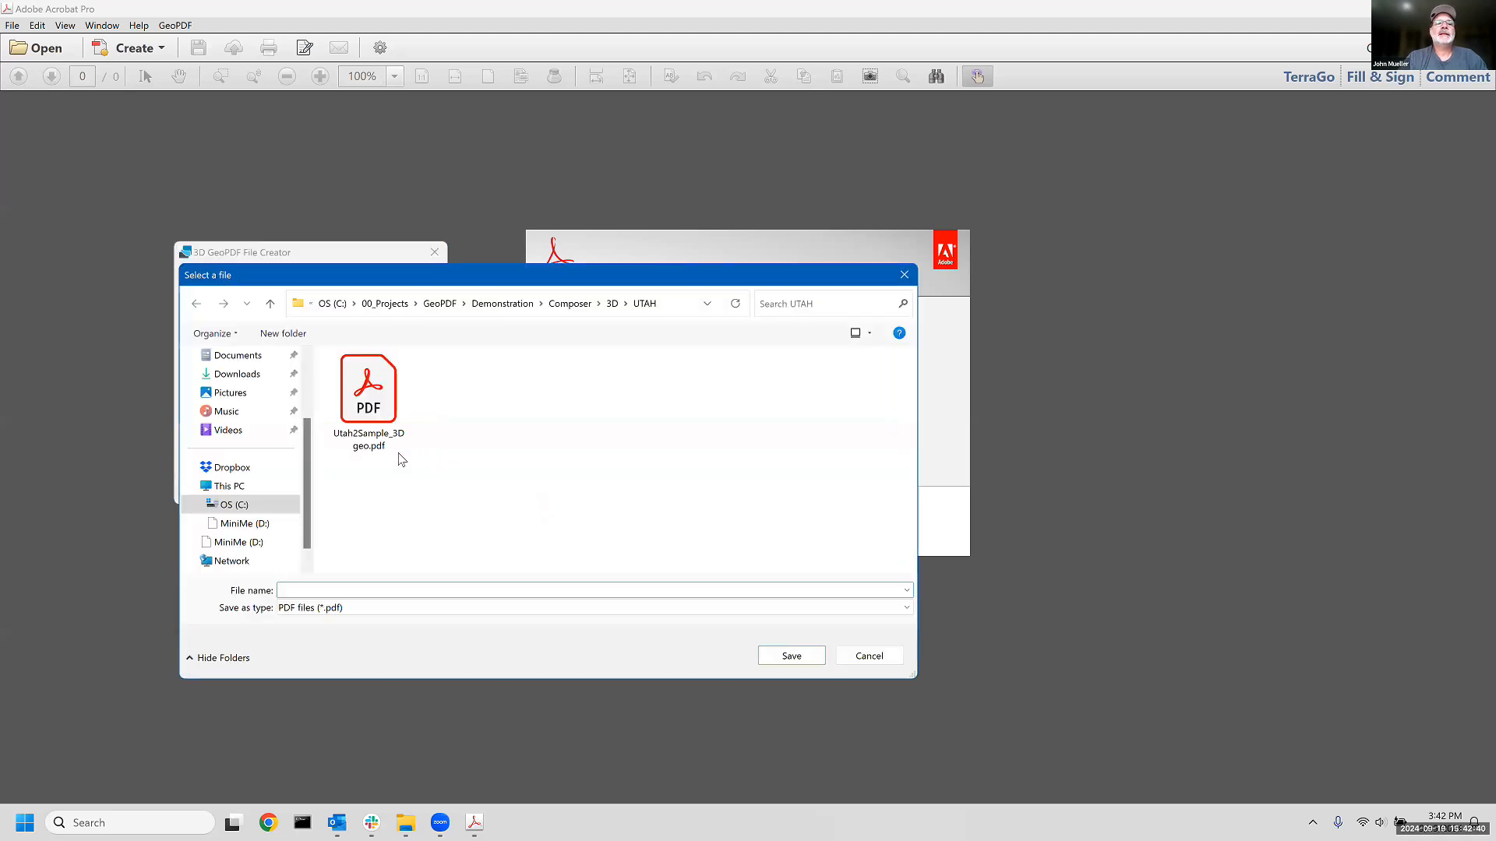
pyautogui.click(375, 437)
pyautogui.click(338, 593)
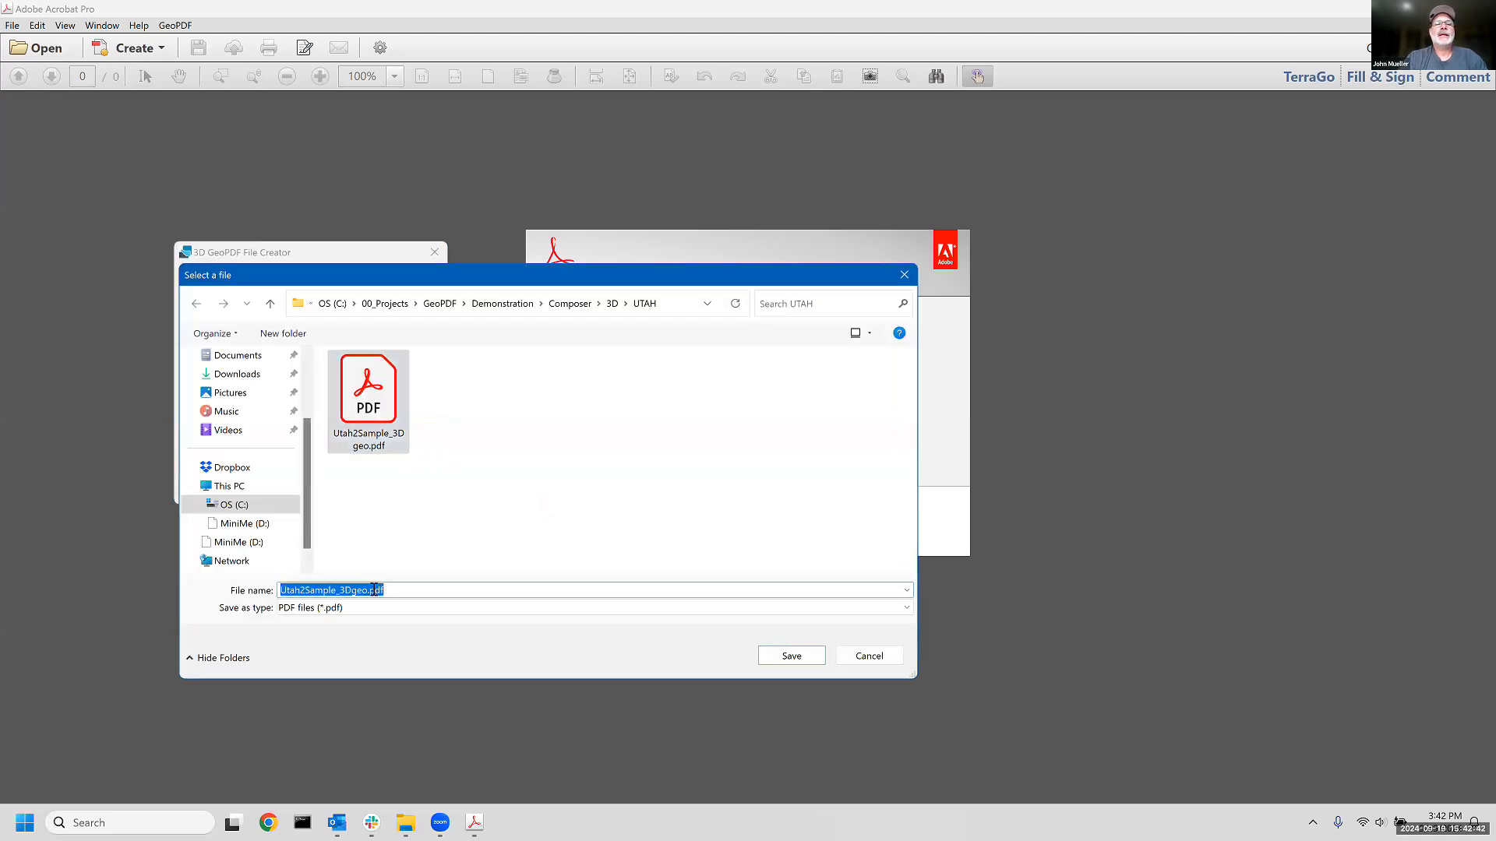
pyautogui.click(374, 590)
pyautogui.click(336, 589)
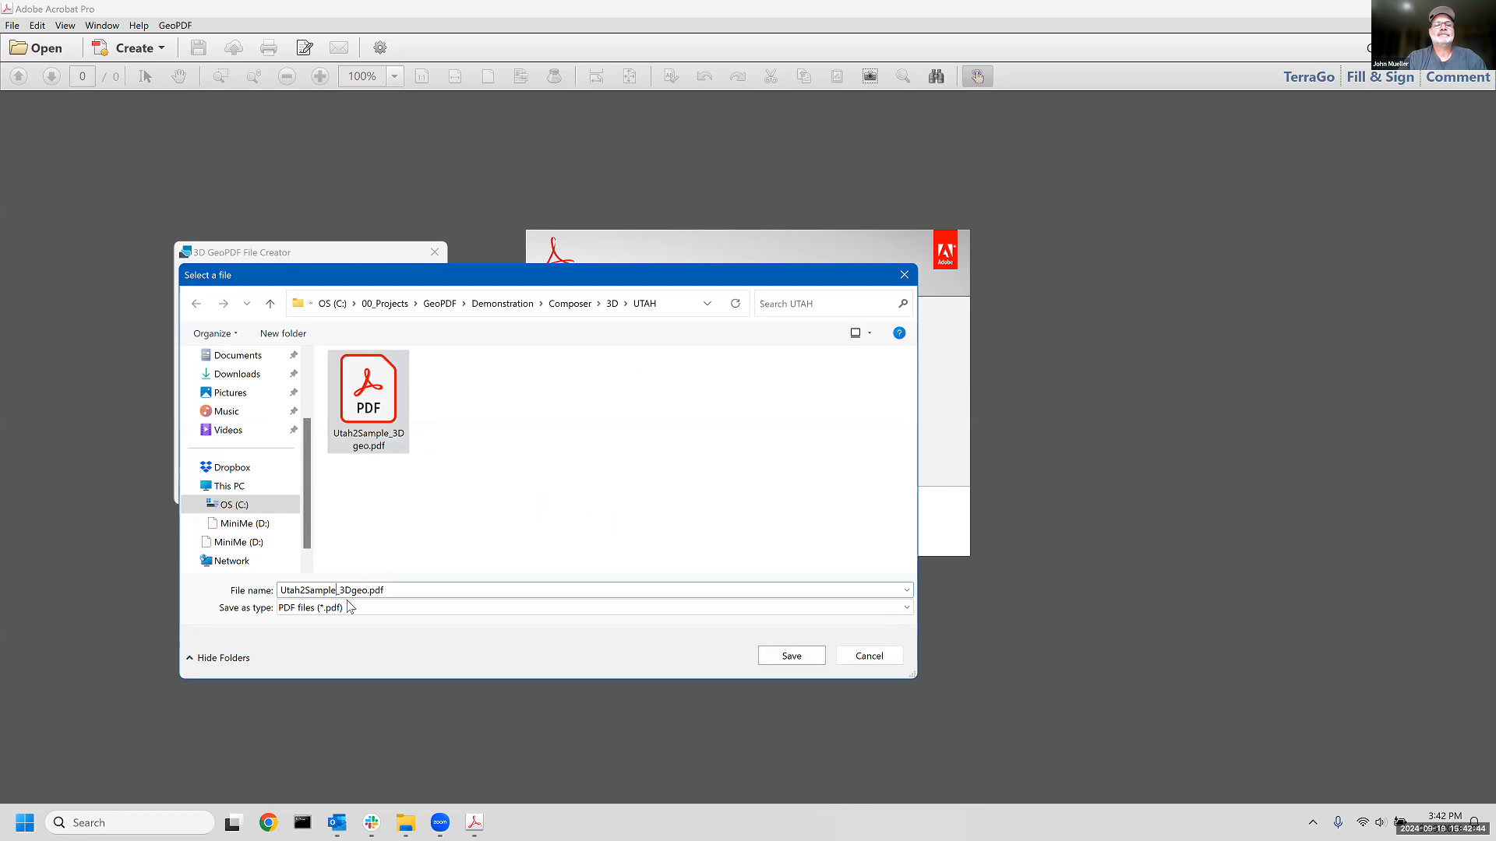
pyautogui.write('2')
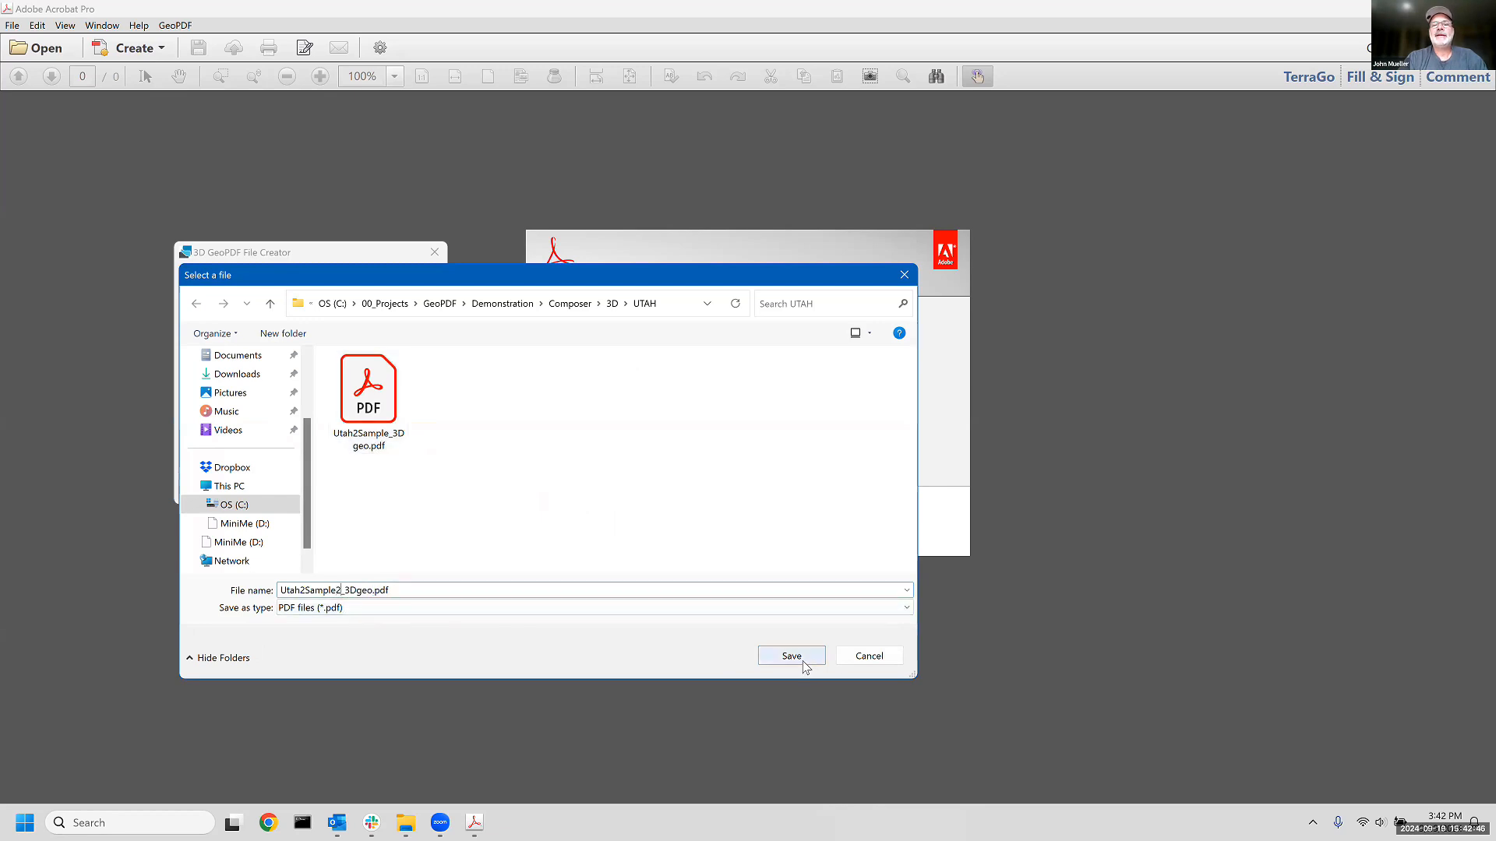
pyautogui.click(853, 659)
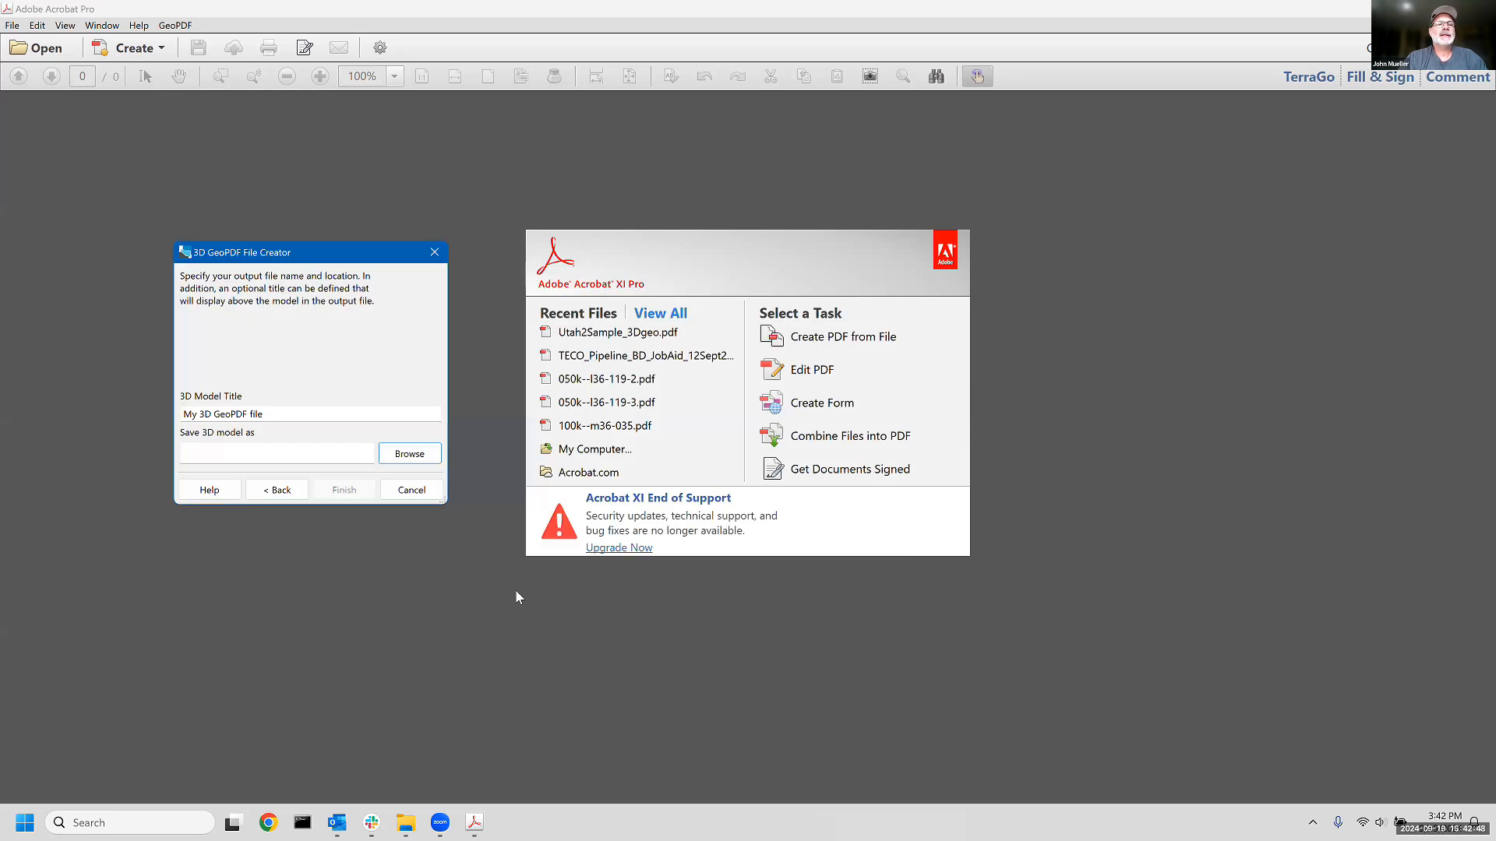
pyautogui.click(413, 491)
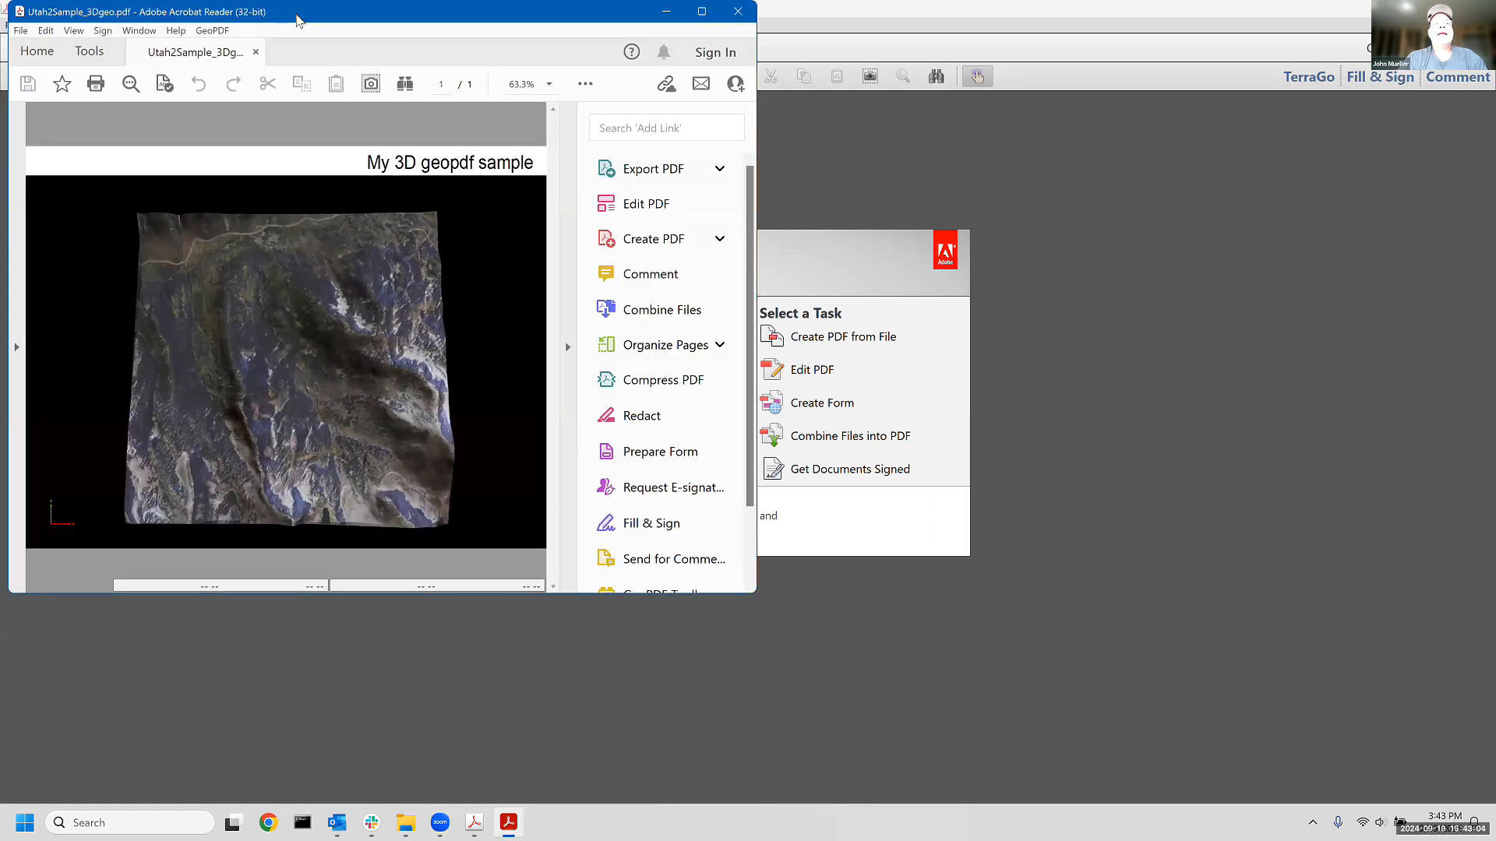
# - Maximize the Utah2Sample_3Dgeo.pdf window and examine the draped aerial image on the 3D terrain from tilted, closer viewpoints
pyautogui.doubleClick(300, 21)
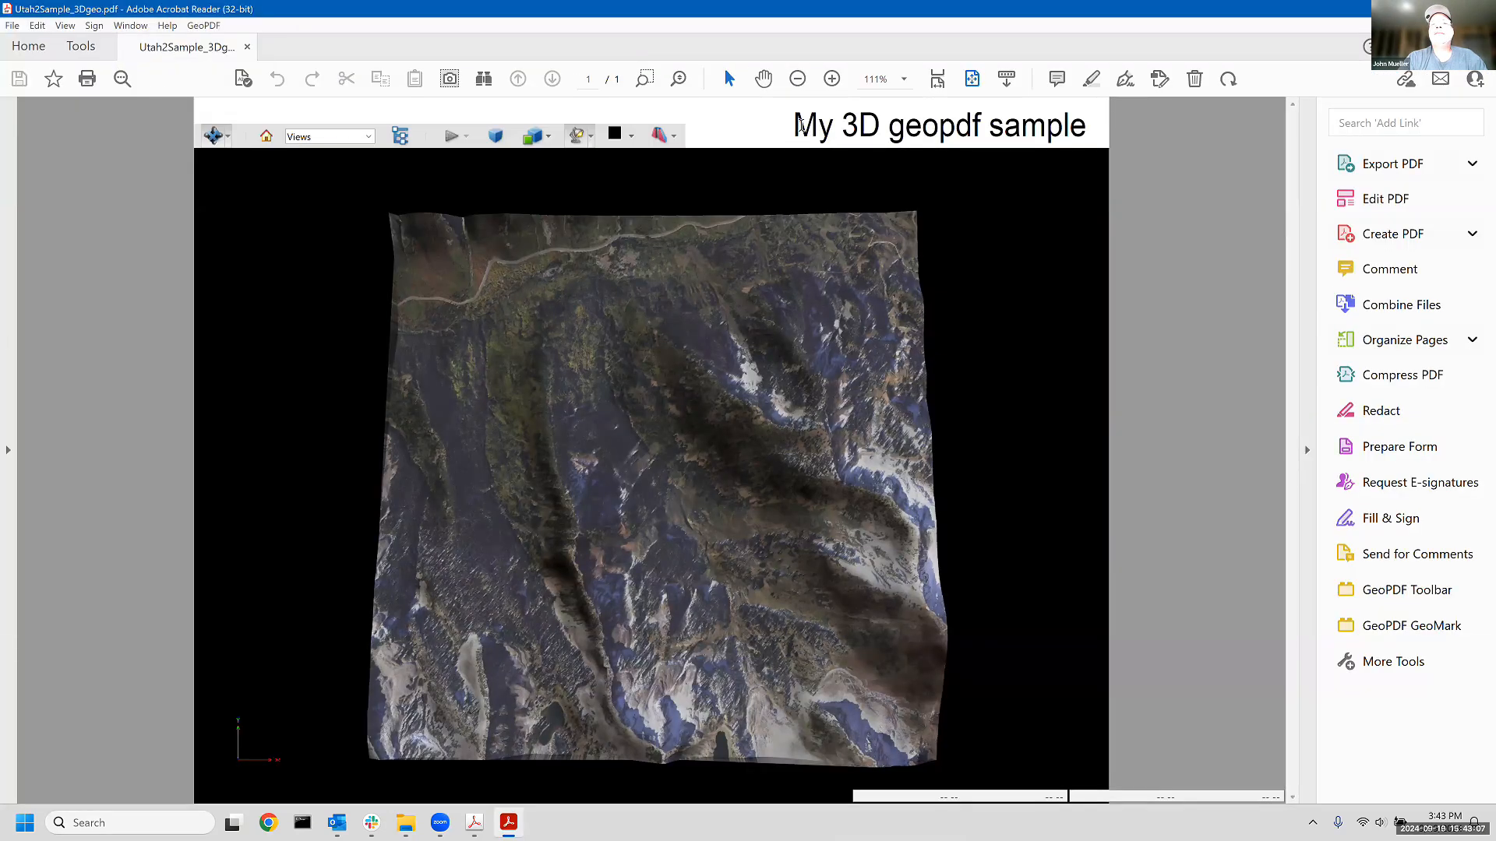
pyautogui.click(801, 125)
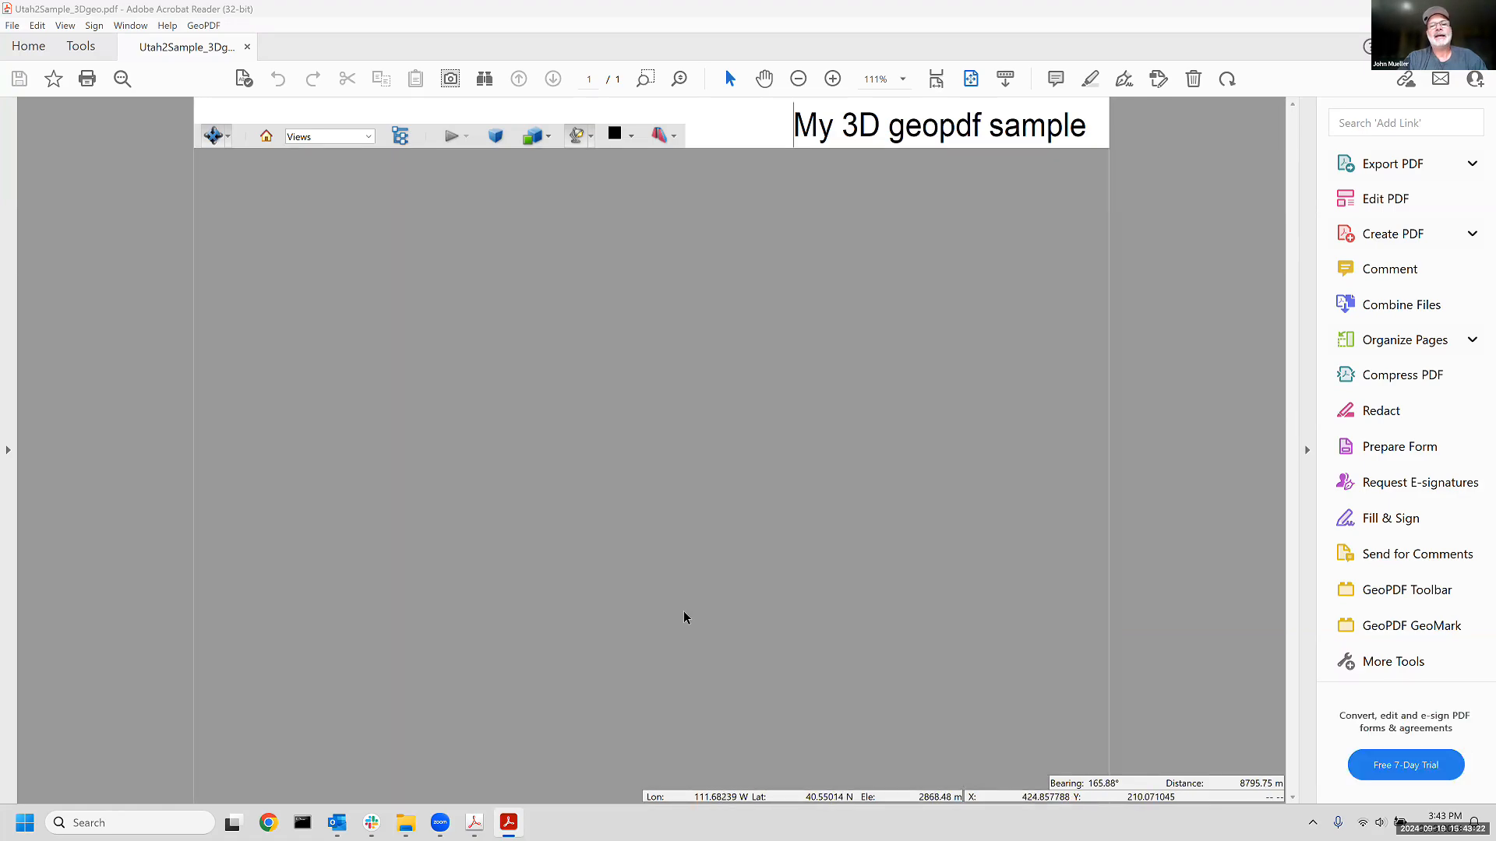
pyautogui.click(683, 581)
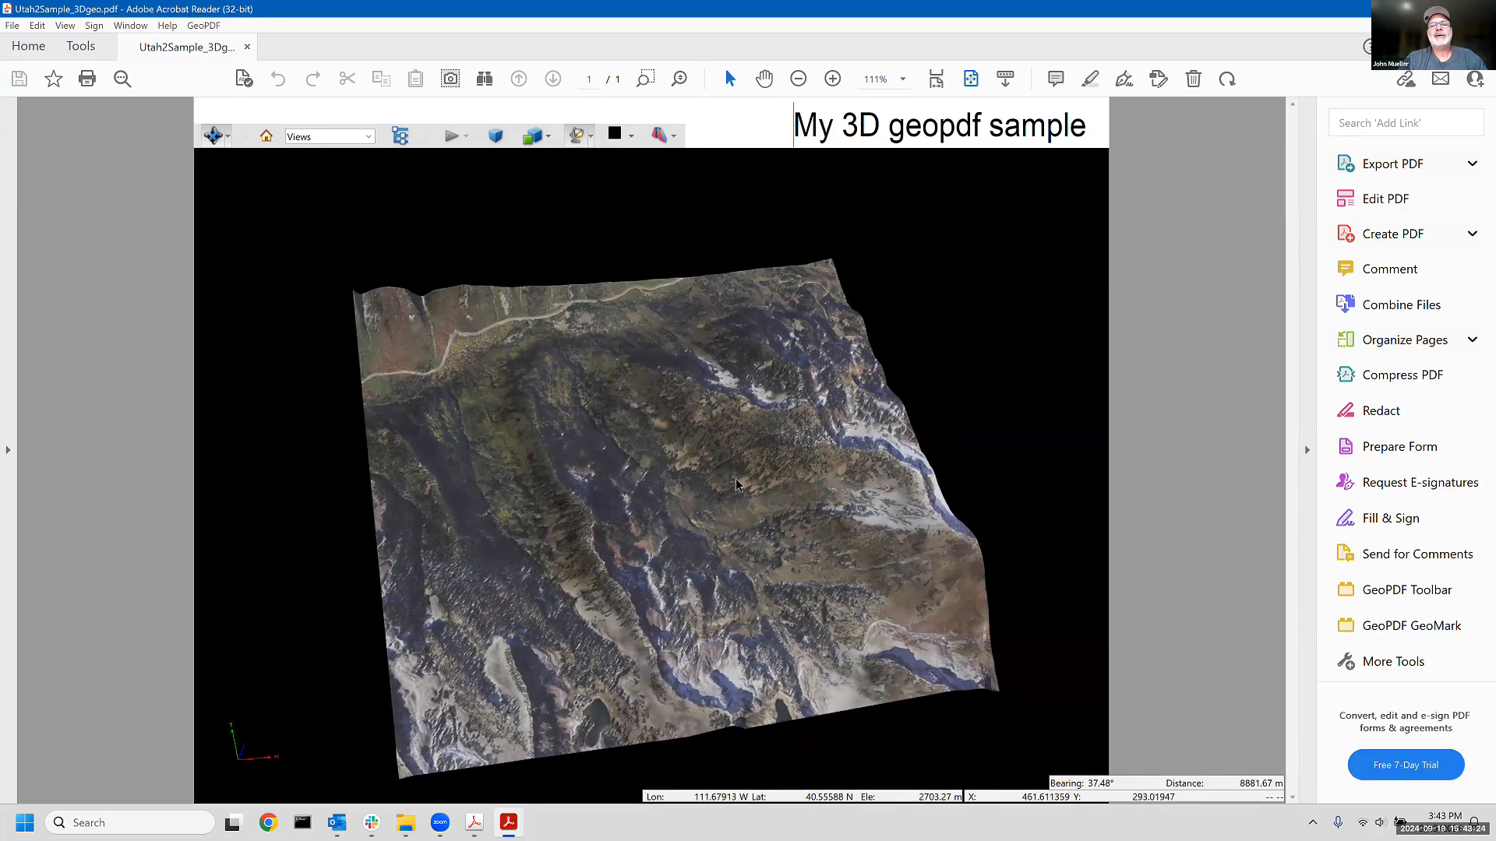
pyautogui.moveTo(677, 565); pyautogui.dragTo(657, 497)
pyautogui.scroll(10, 668, 520)
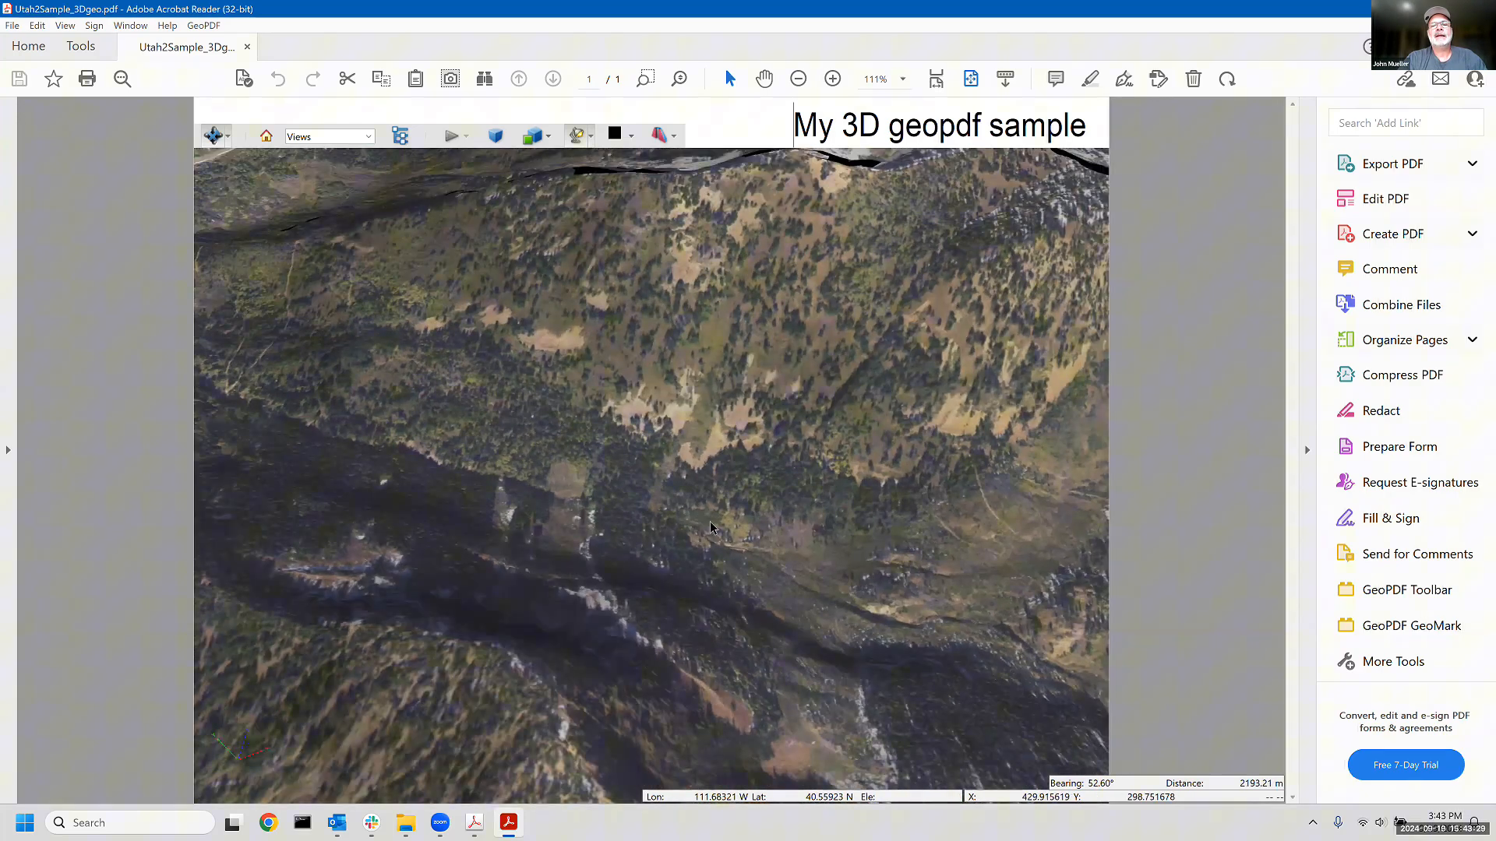
pyautogui.moveTo(711, 528); pyautogui.dragTo(761, 546)
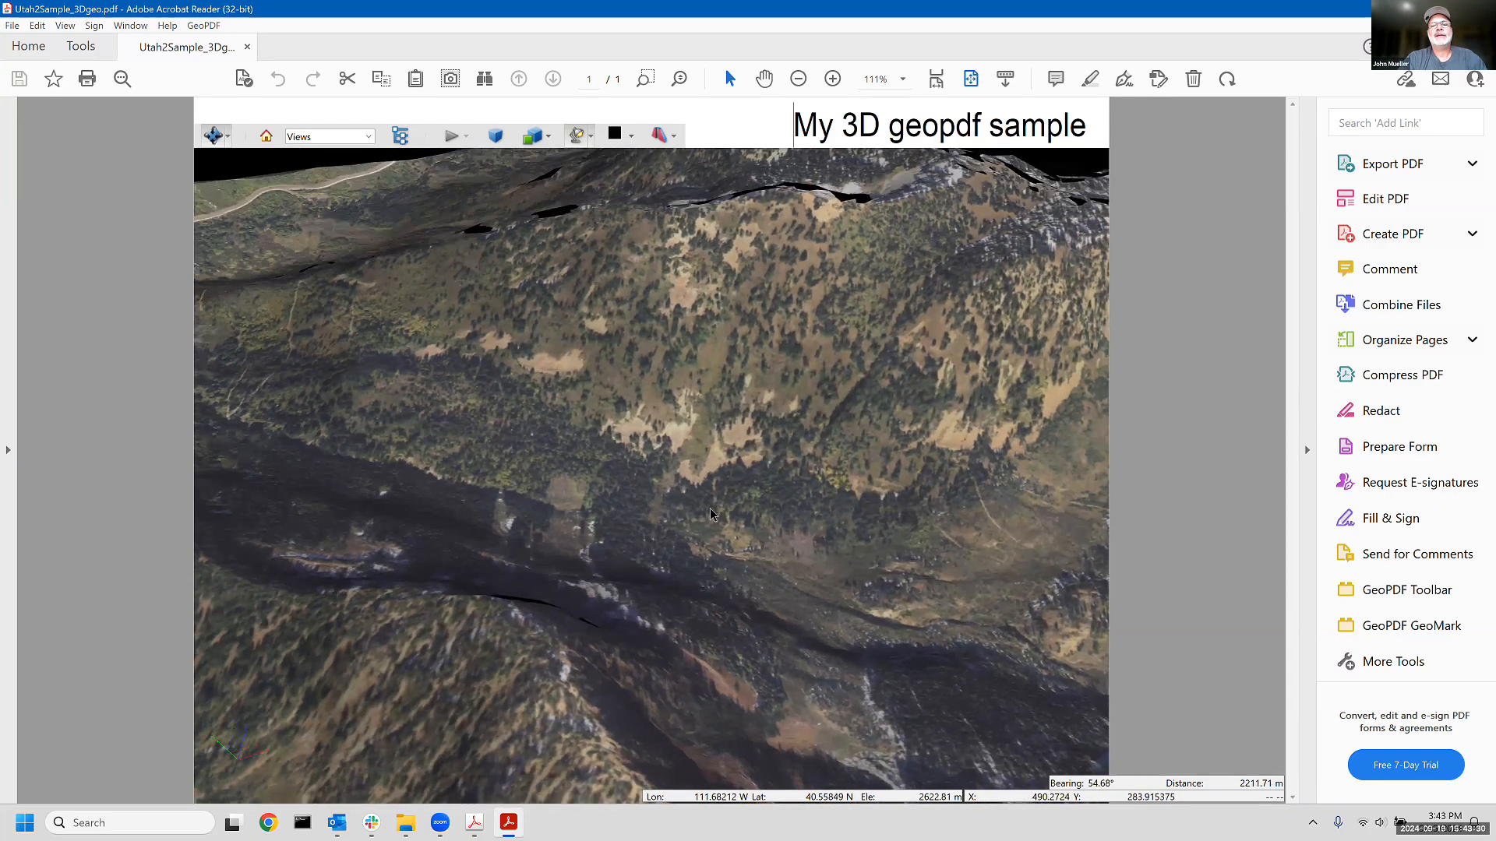
# - Examine the winding road and the surrounding slopes of the 3D terrain up close, including their coordinates and elevation
pyautogui.moveTo(486, 408); pyautogui.dragTo(382, 377)
pyautogui.moveTo(653, 426); pyautogui.dragTo(543, 575)
pyautogui.scroll(5, 543, 575)
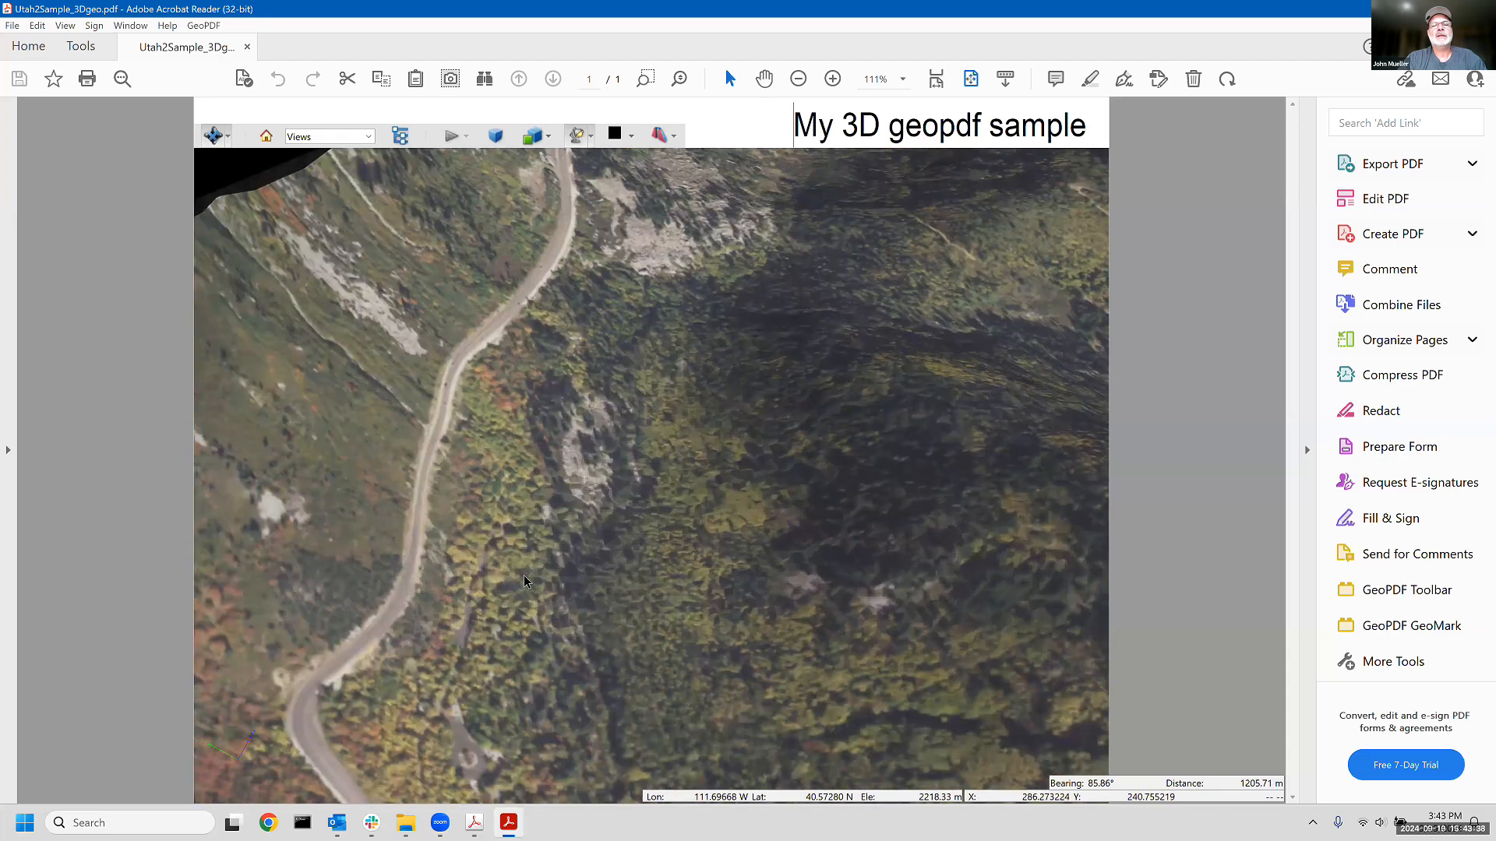
pyautogui.scroll(-2, 520, 506)
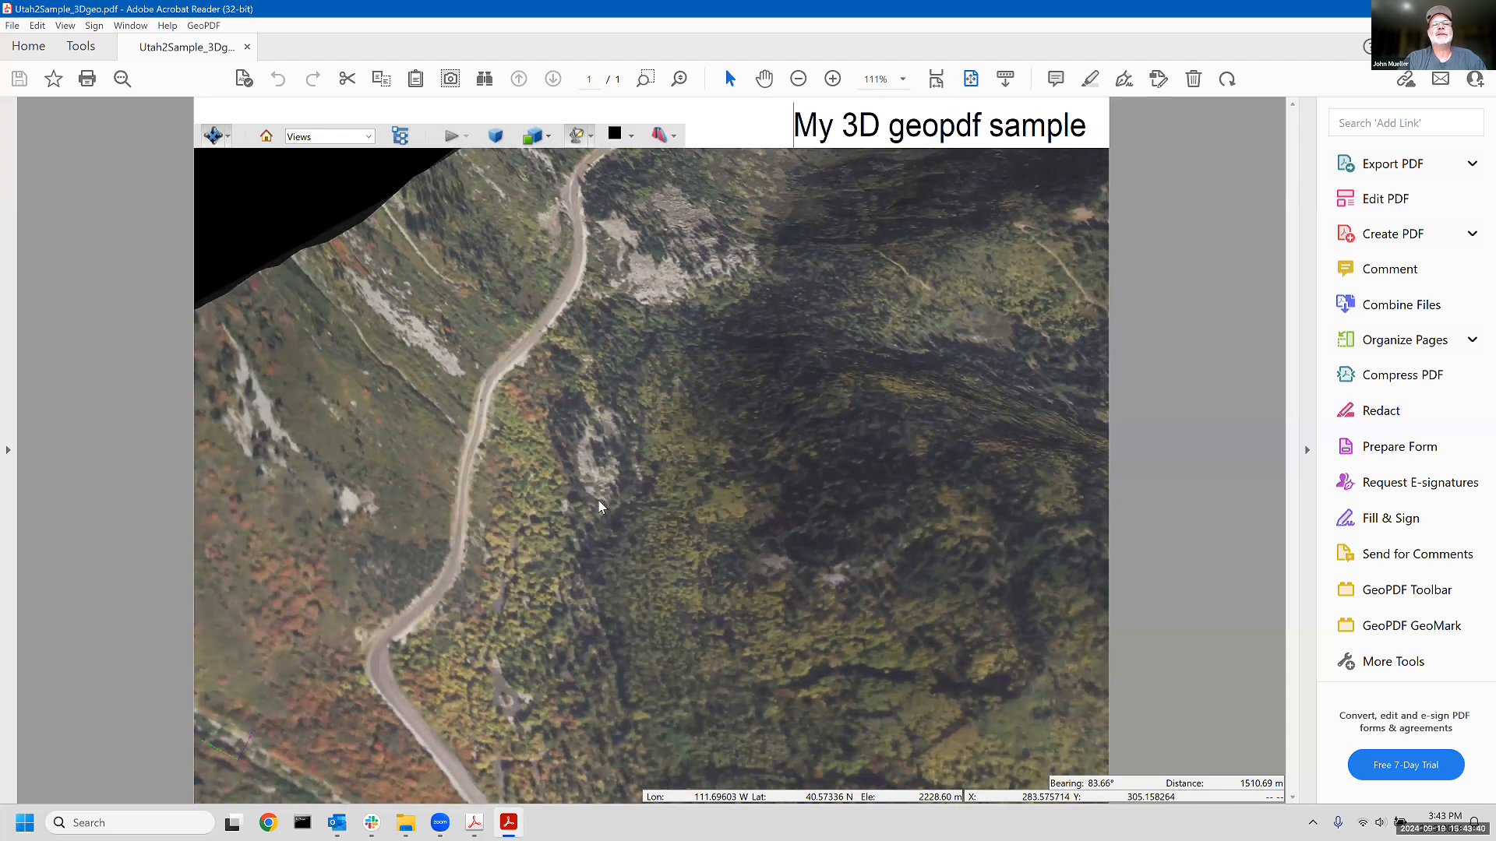
pyautogui.rightClick(522, 503)
pyautogui.click(562, 427)
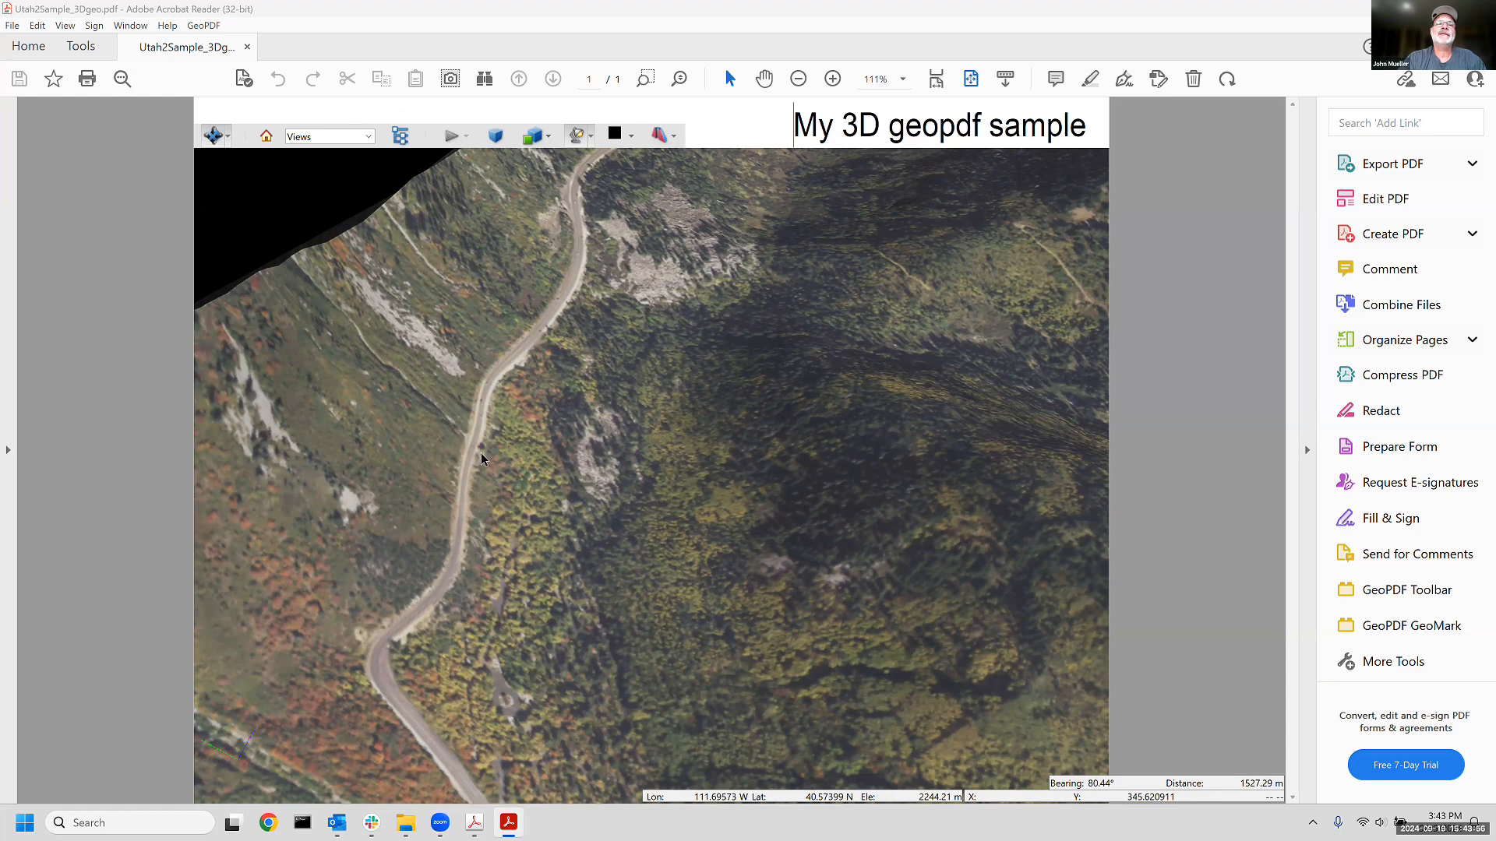
# - Review the 3D model's lighting options without changing them, and examine the whole terrain from a wider oblique viewpoint
pyautogui.click(592, 138)
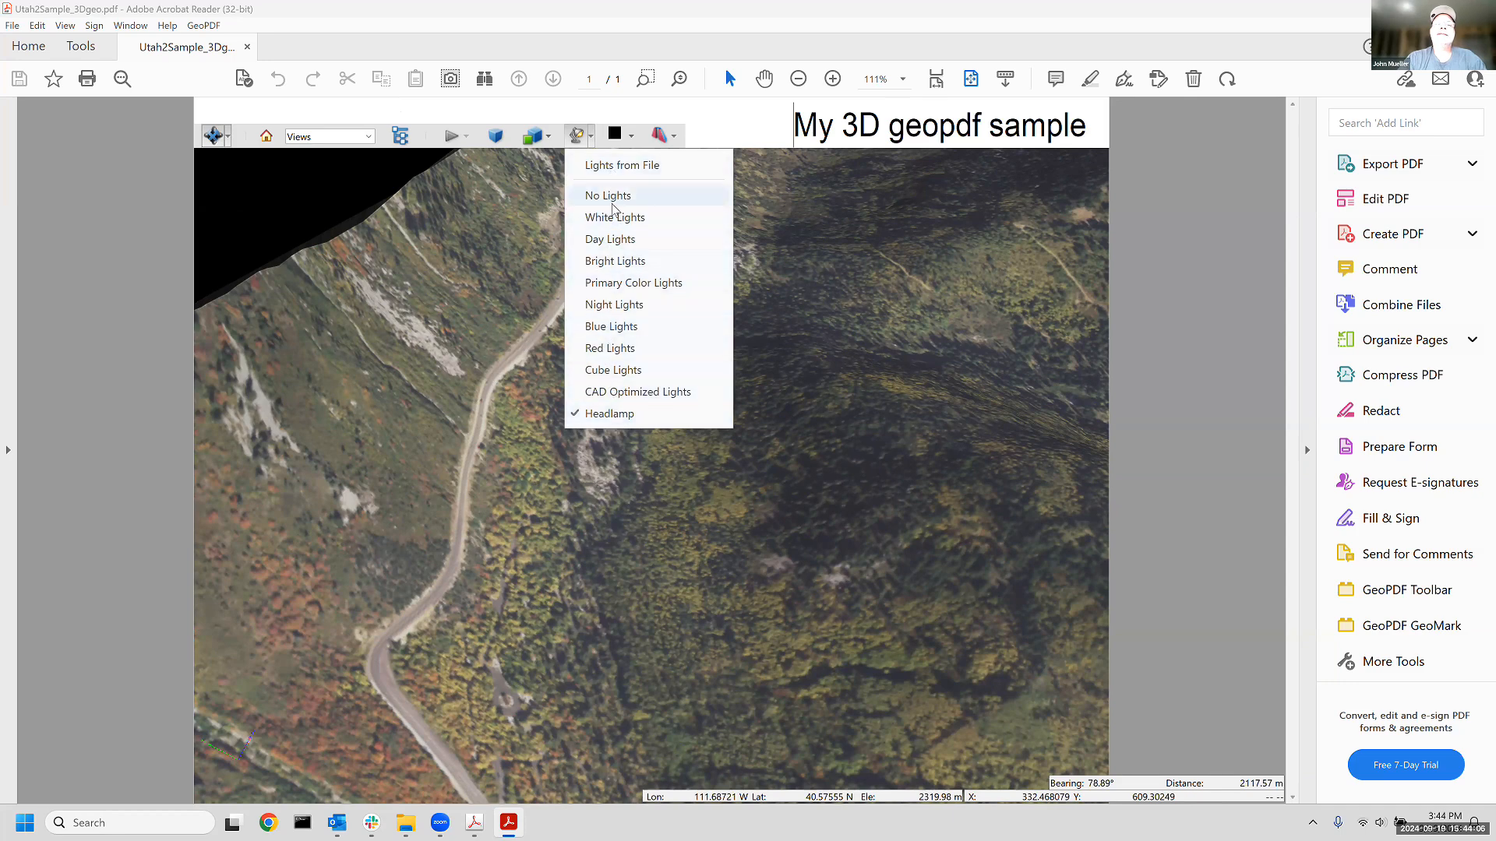
pyautogui.click(497, 304)
pyautogui.moveTo(697, 514); pyautogui.dragTo(528, 432)
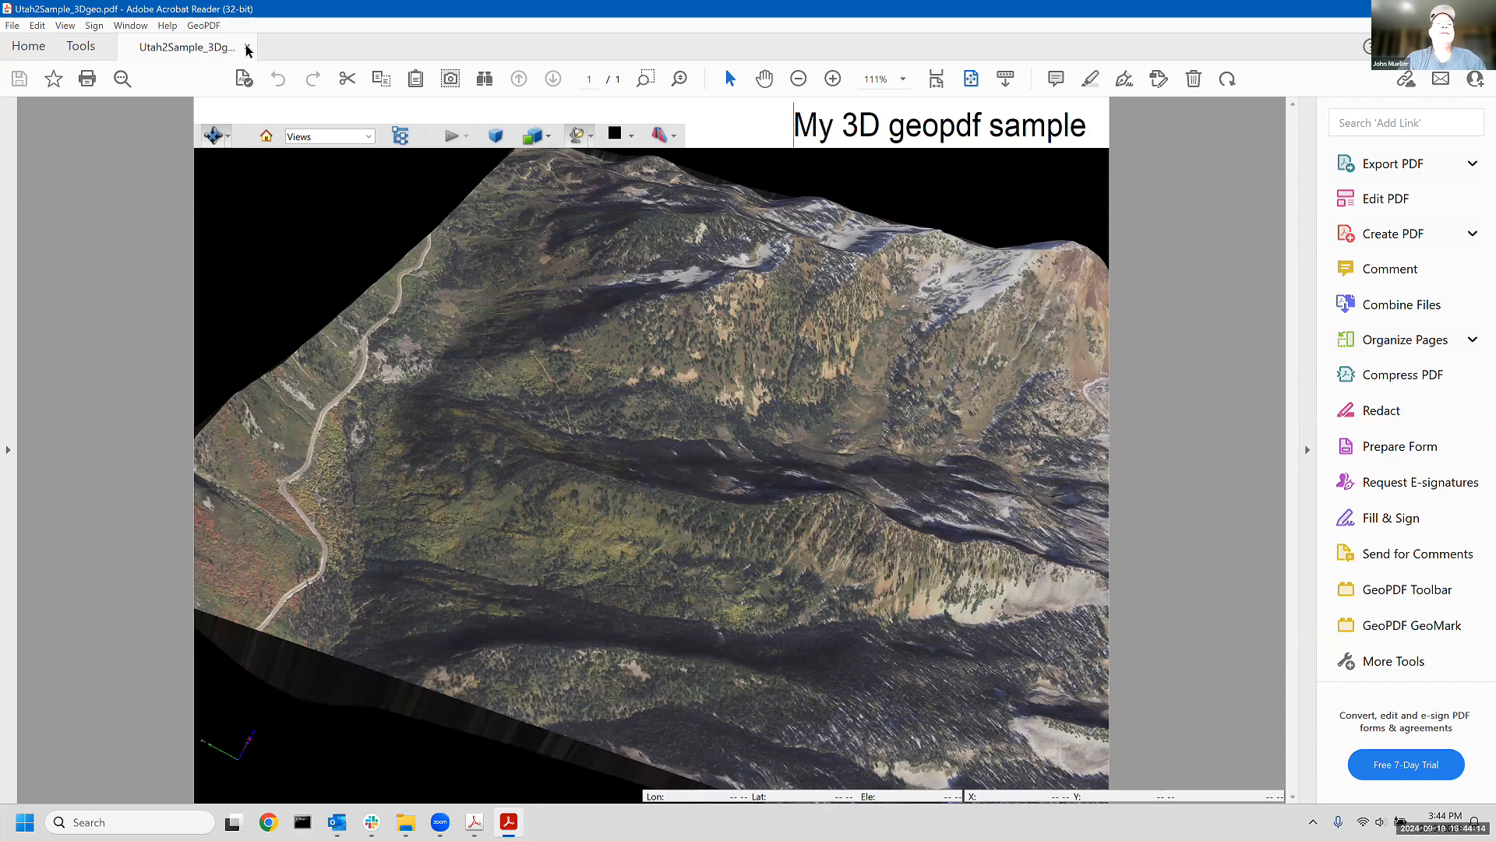
# - Look over the GeoPDF commands available for the sample file
pyautogui.click(203, 25)
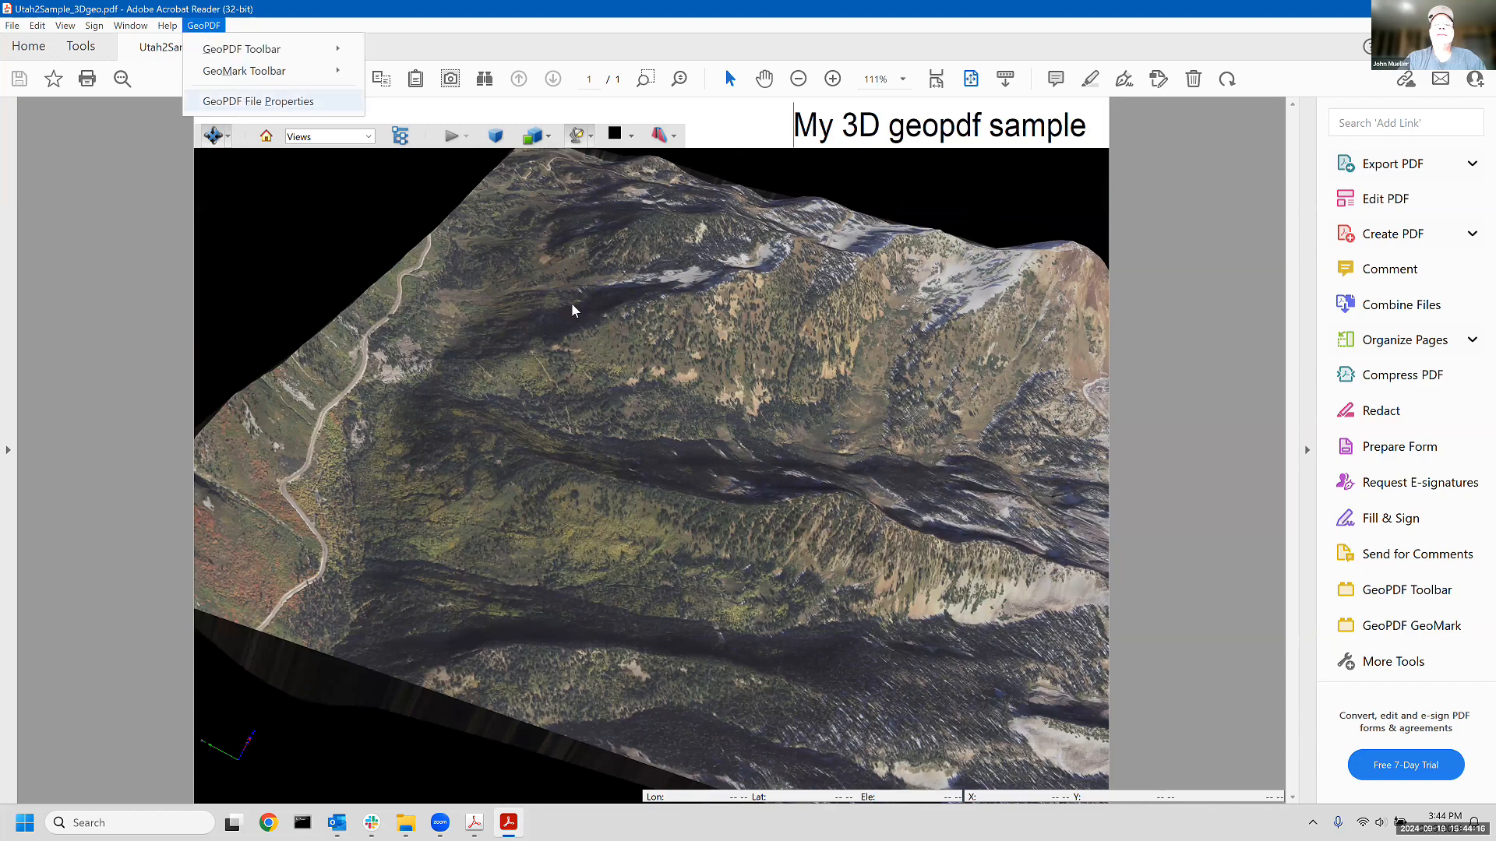